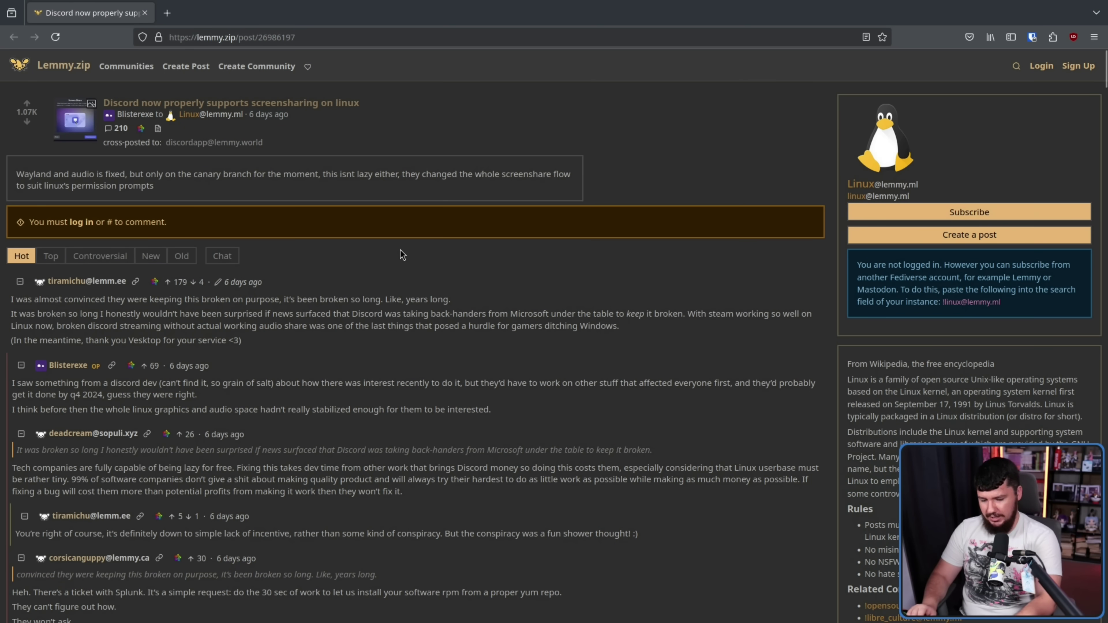
Enlarge the Lemmy post about Discord supporting screensharing on Linux for reading
key(ctrl+plus)
key(ctrl+plus)
key(ctrl+plus)
key(ctrl+plus)
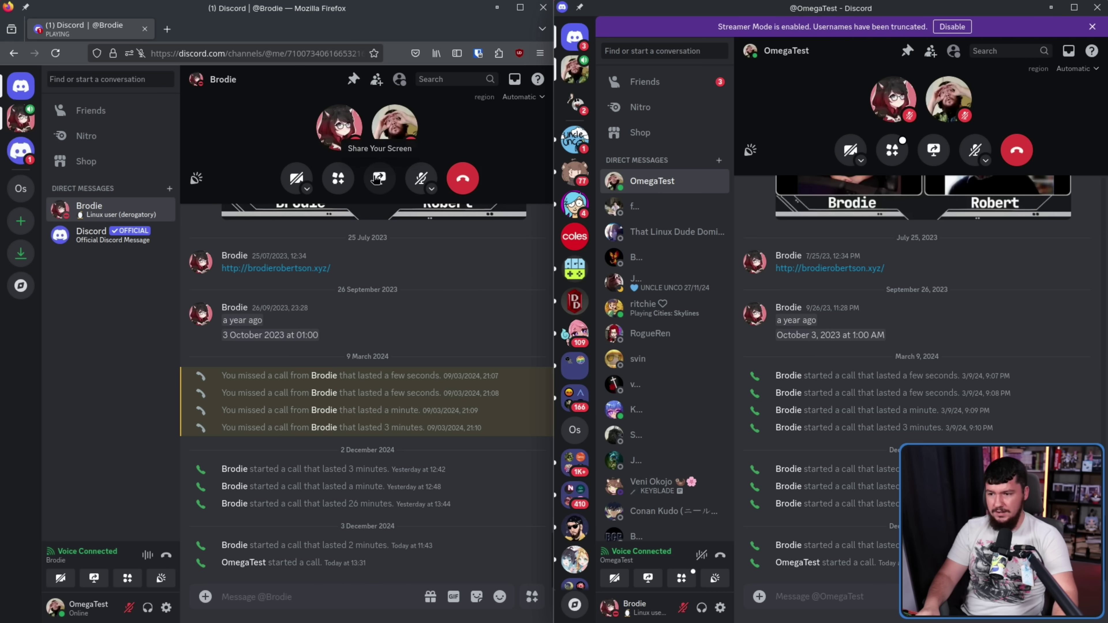
Test sharing the ASUSTek screen from the Firefox call, dismissing the microphone notice and ending the stream
click(380, 178)
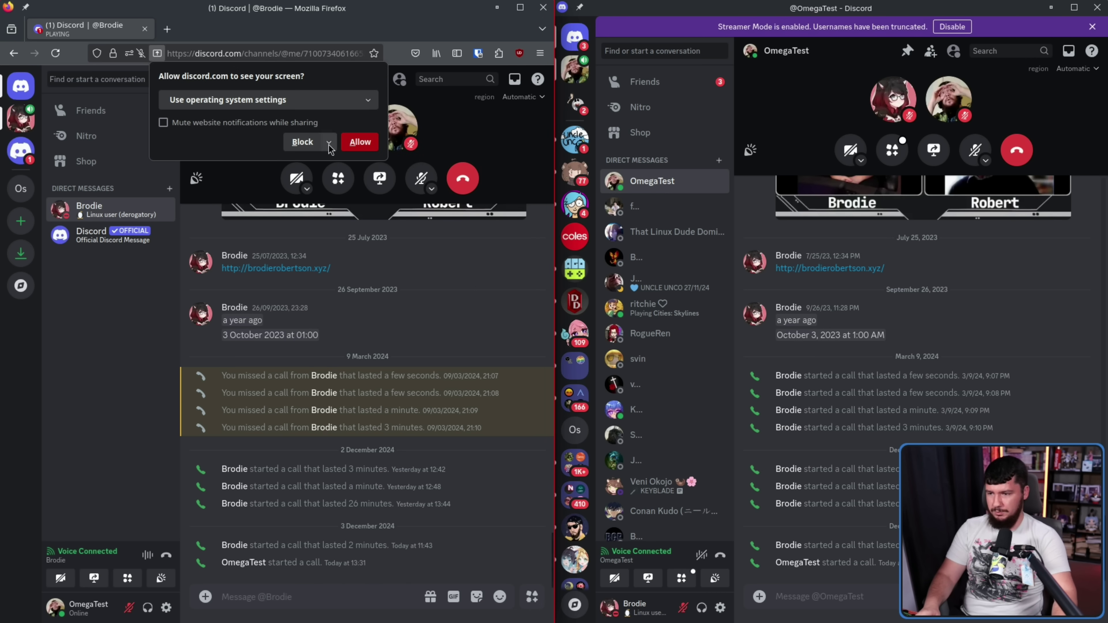
click(358, 145)
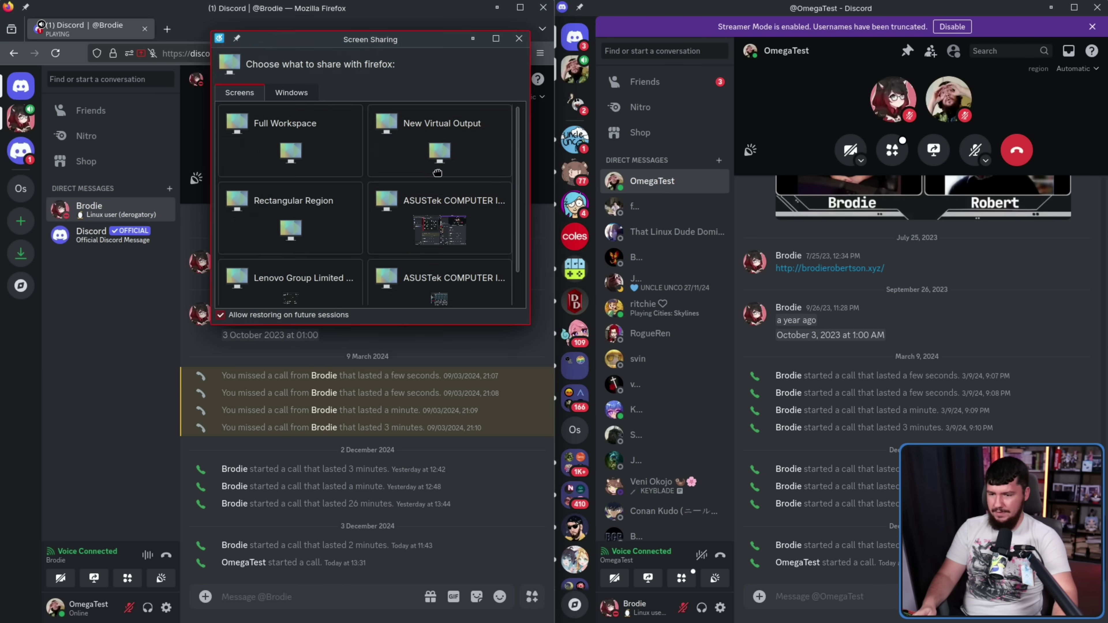
double_click(470, 223)
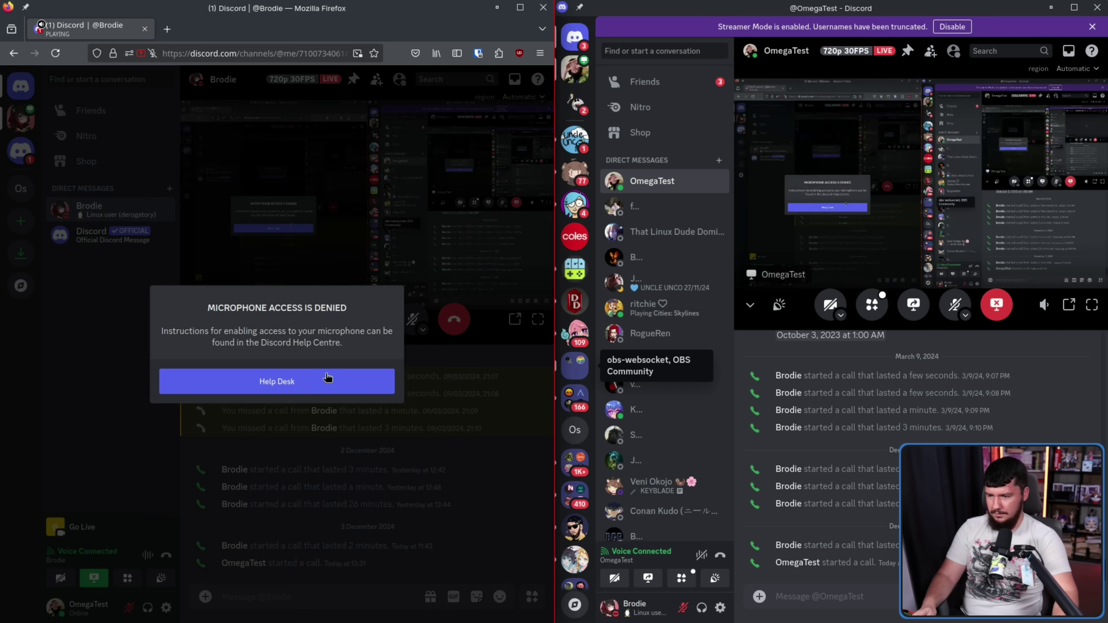
click(278, 382)
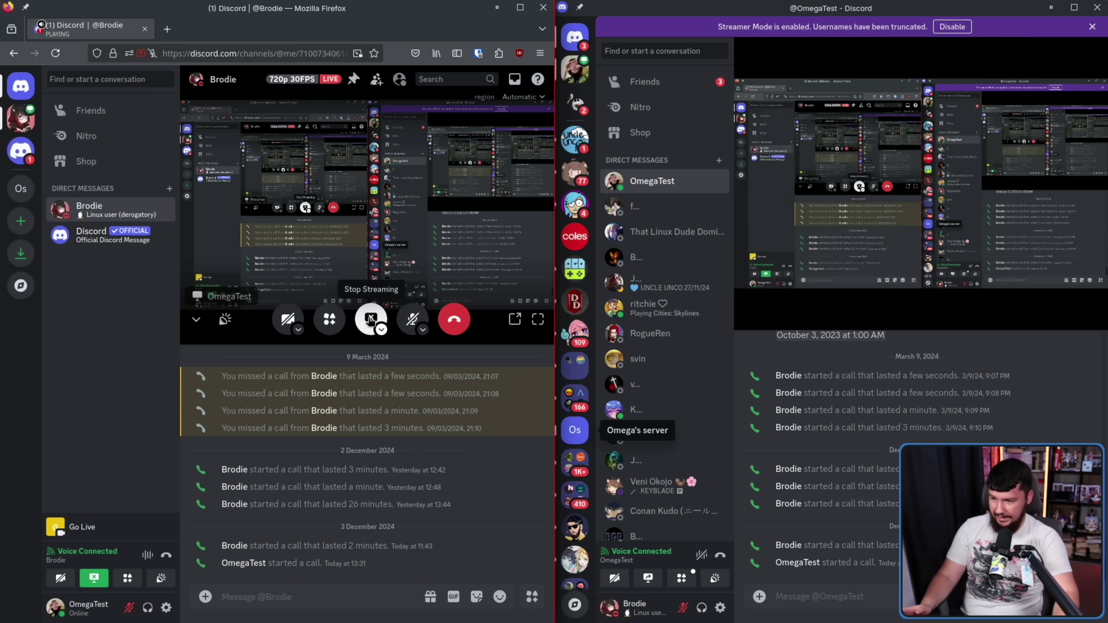
click(371, 319)
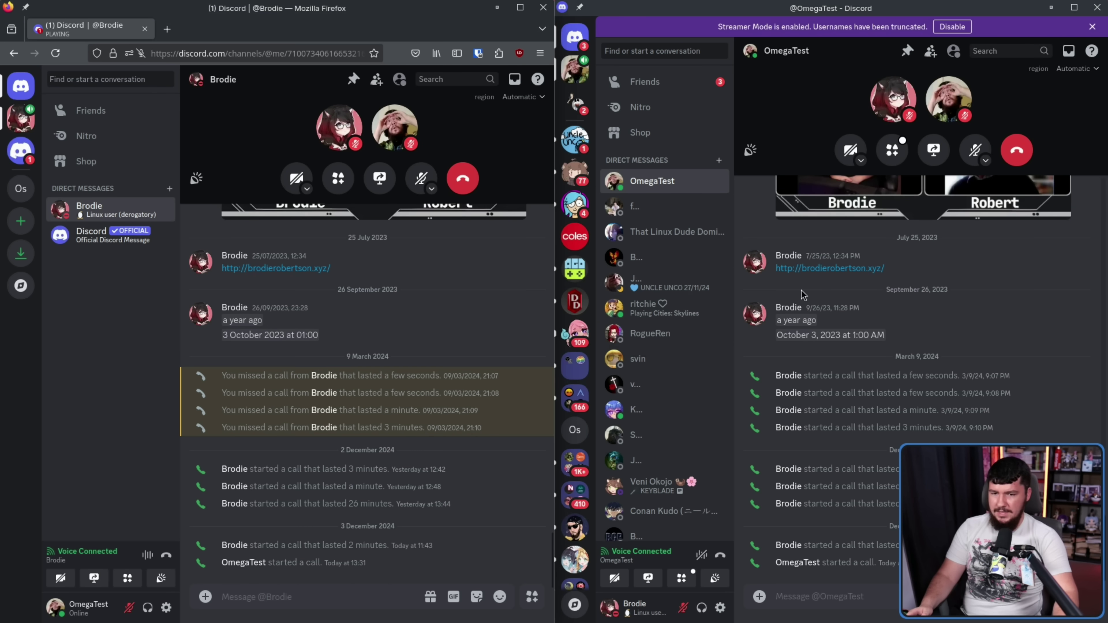
Start a screen share in the desktop Discord call and choose the ASUSTek screen at each system prompt
click(934, 153)
drag(511, 217, 461, 222)
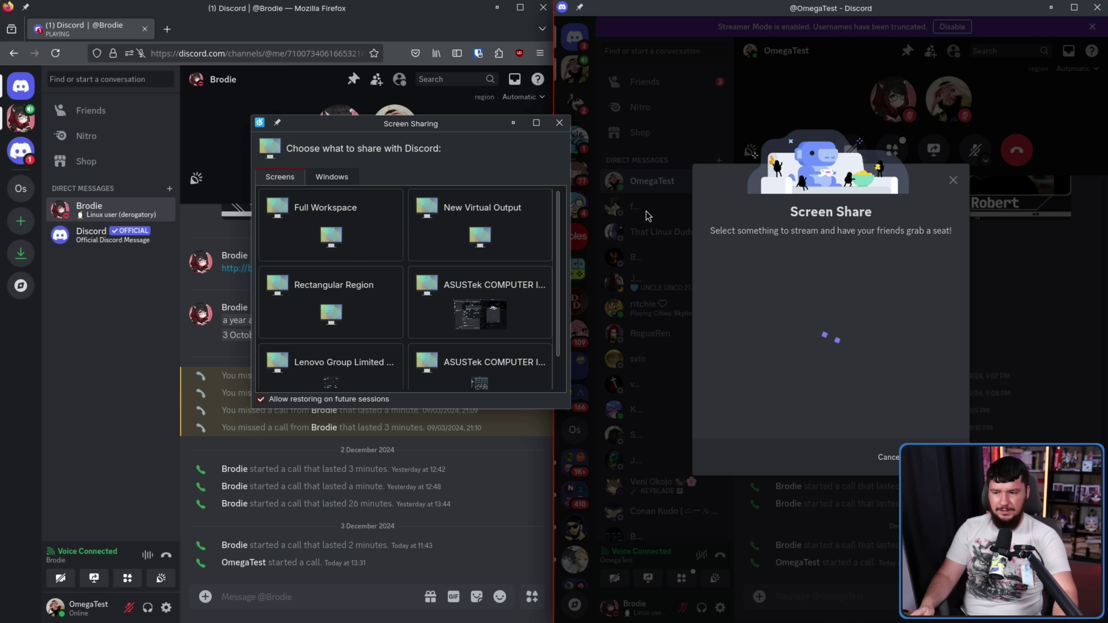
scroll(530, 247, down, 1)
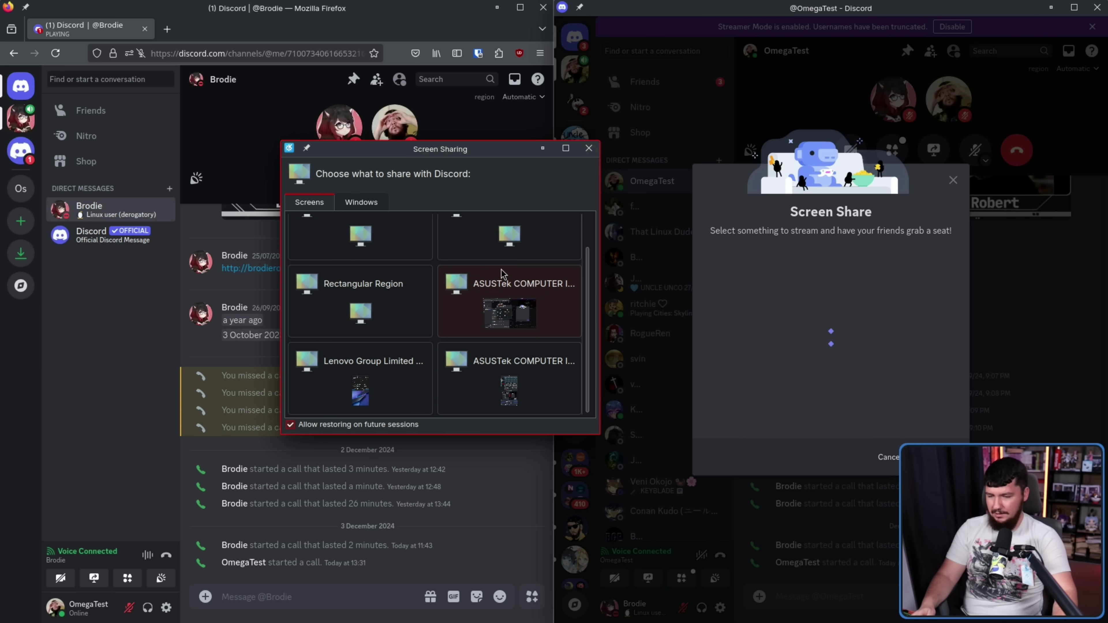
click(515, 297)
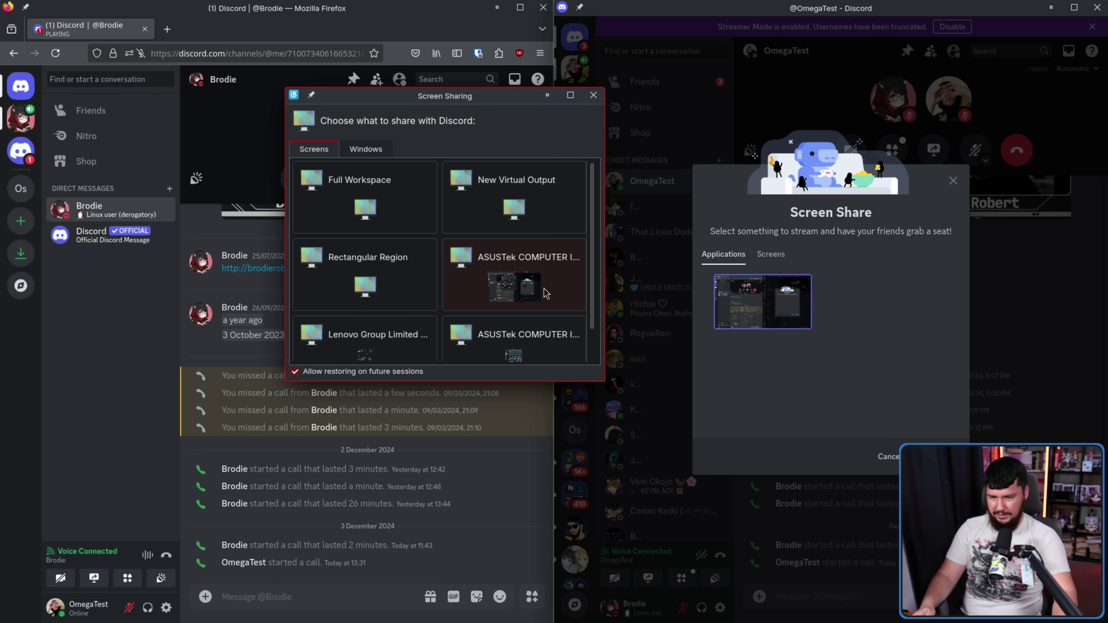
click(517, 286)
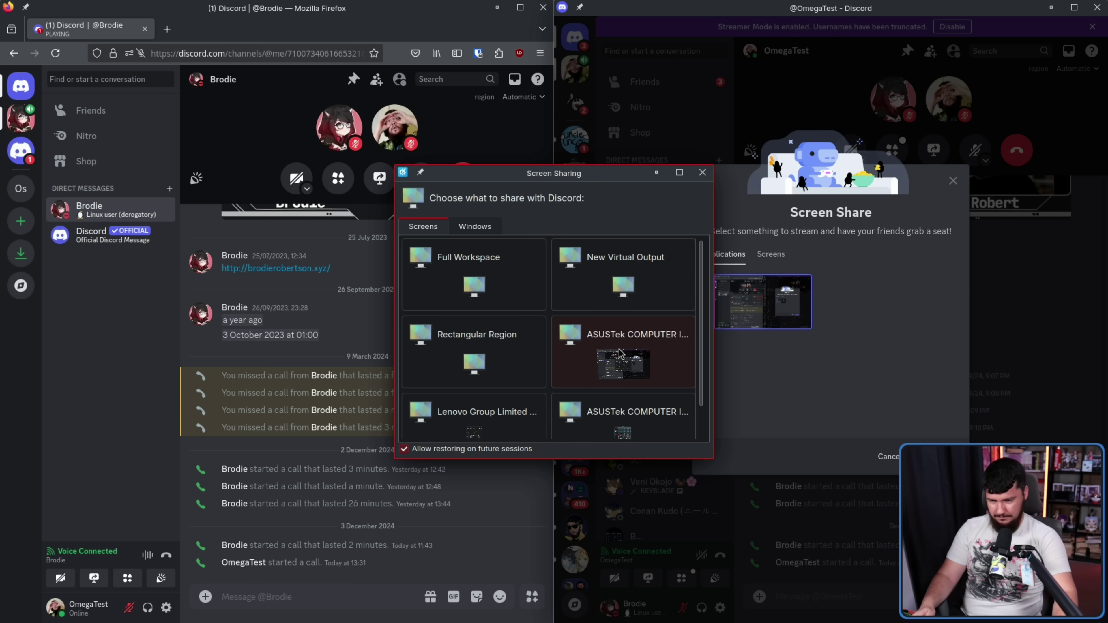
click(621, 354)
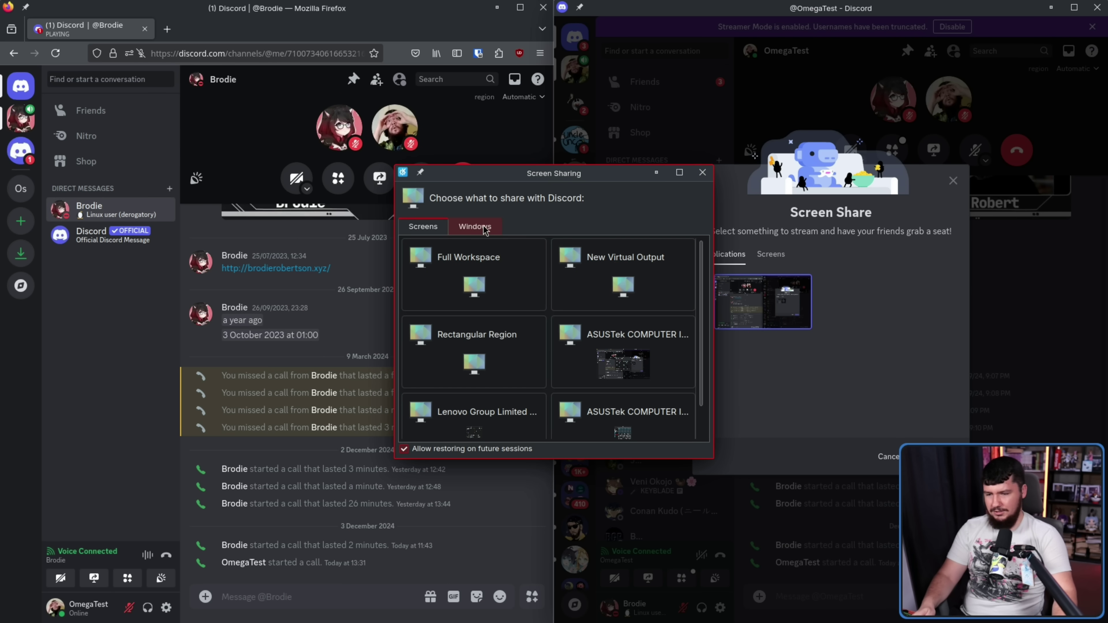
Choose the ToUpload window as the share source, and pick a window again when the system prompt returns
click(476, 226)
scroll(539, 325, down, 2)
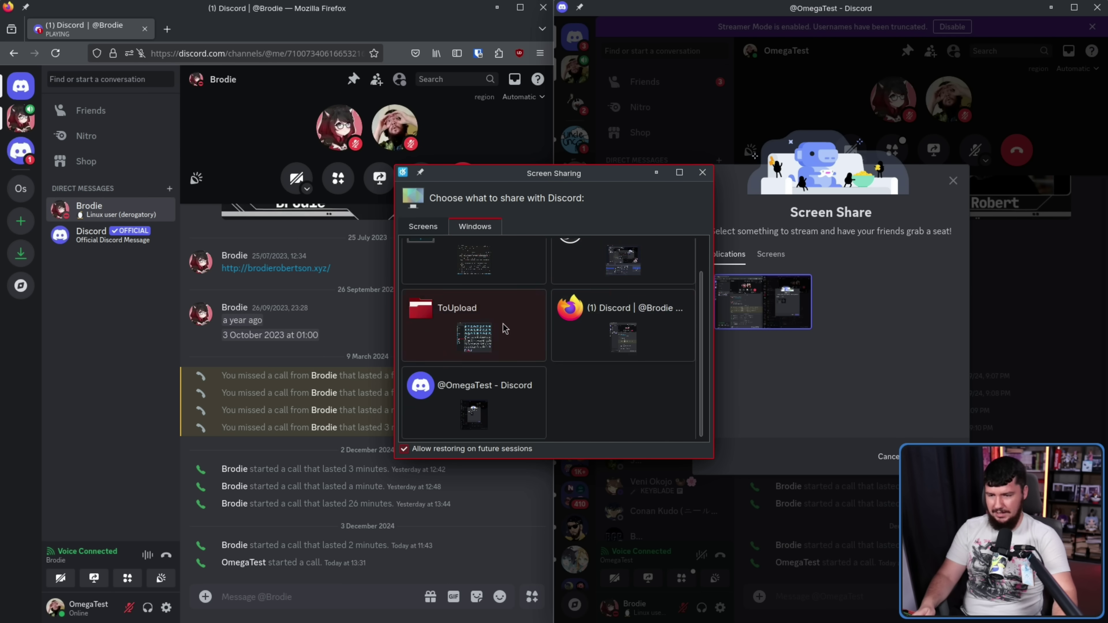
double_click(503, 337)
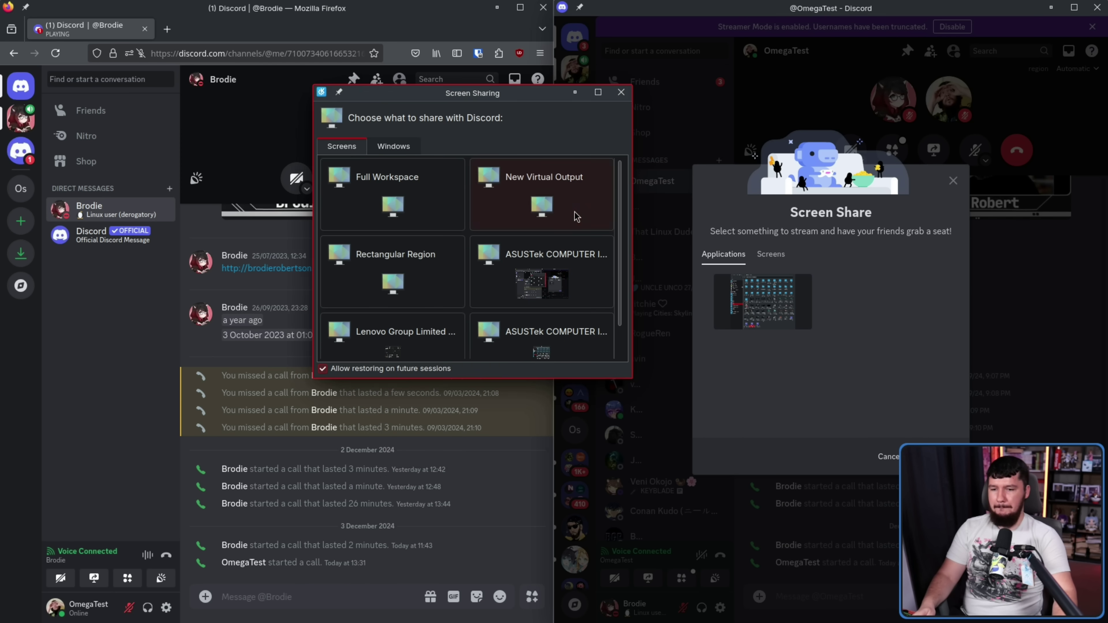
click(394, 146)
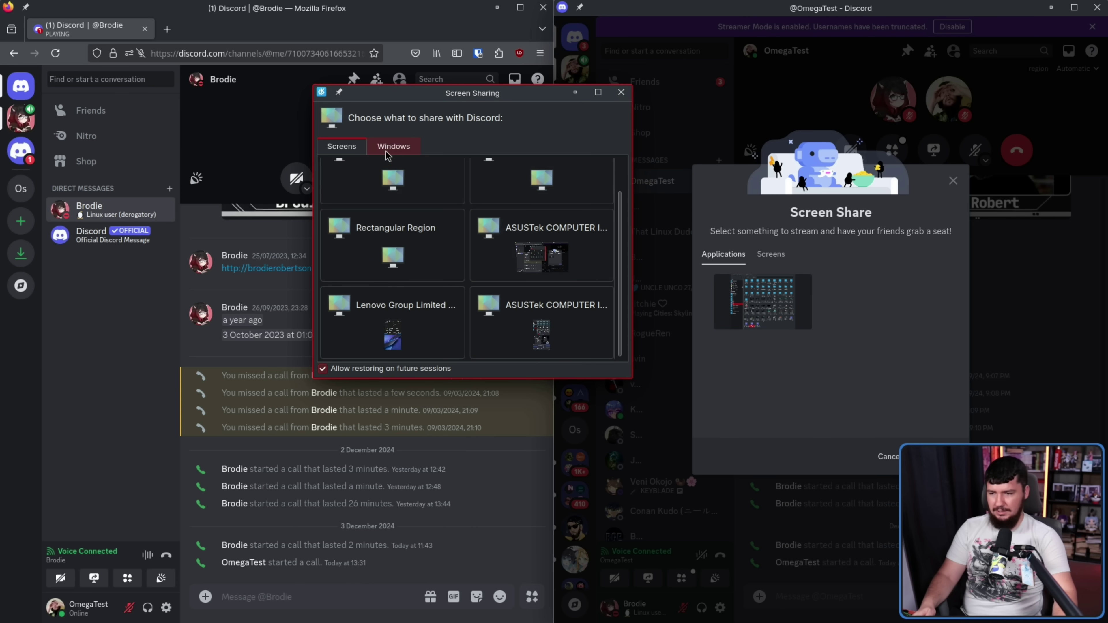
click(411, 284)
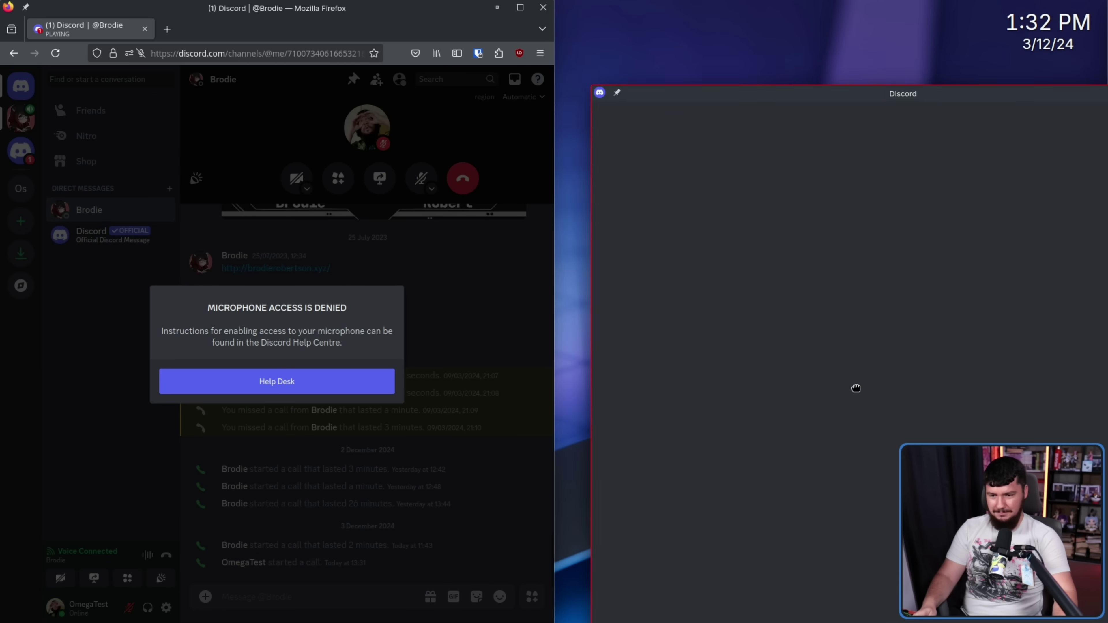
Move the restarted Discord window into place and try the desktop screen share again, selecting the captured screen's thumbnail
drag(856, 388, 819, 318)
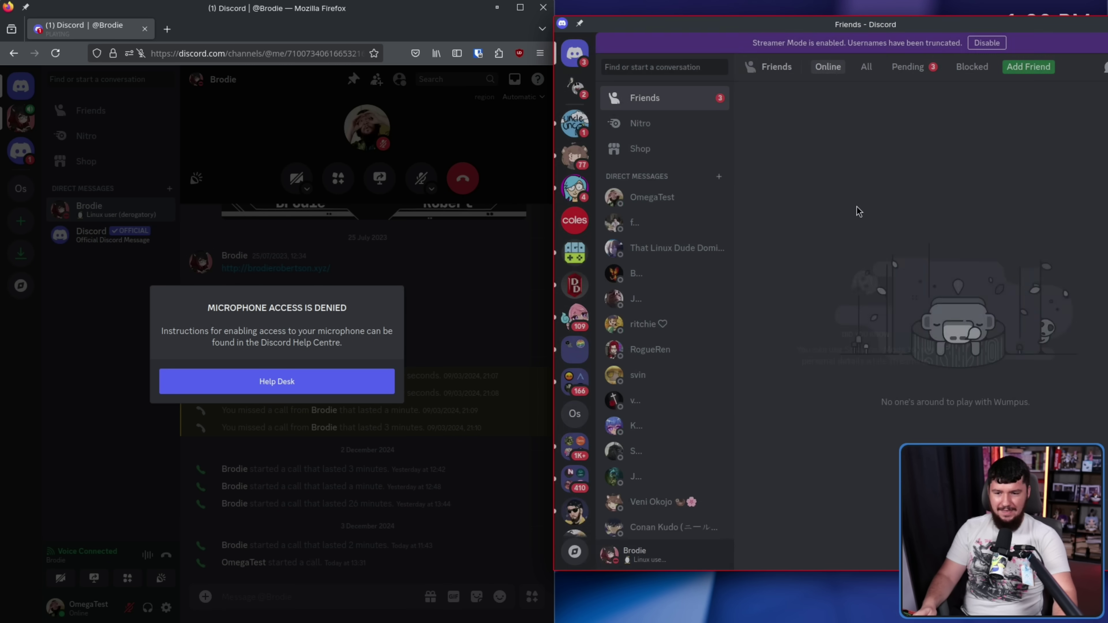
click(471, 258)
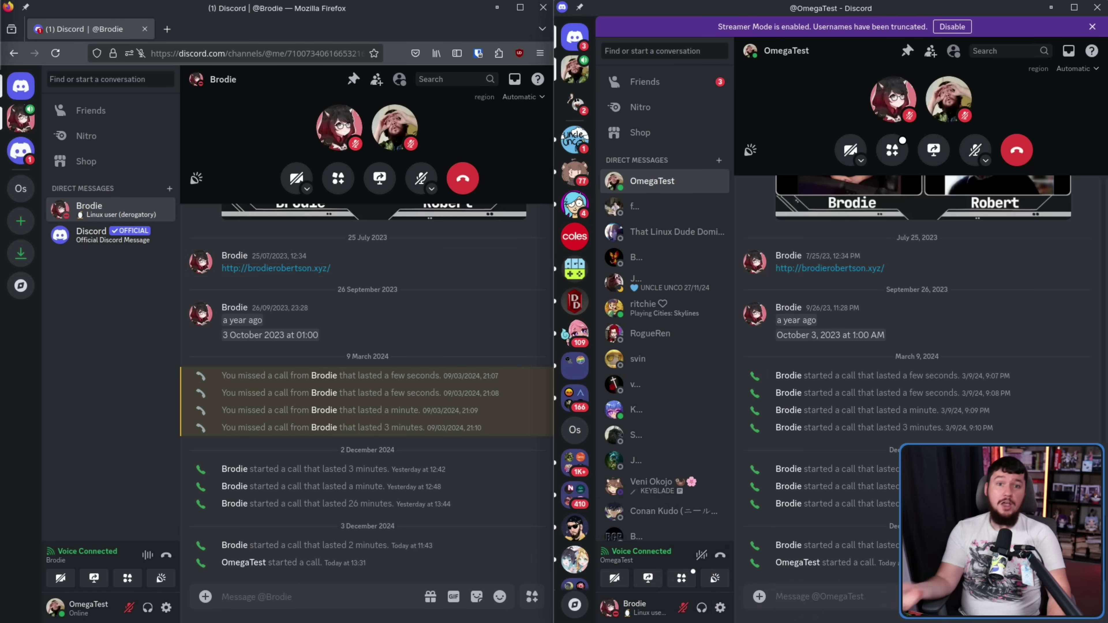
click(934, 150)
double_click(619, 366)
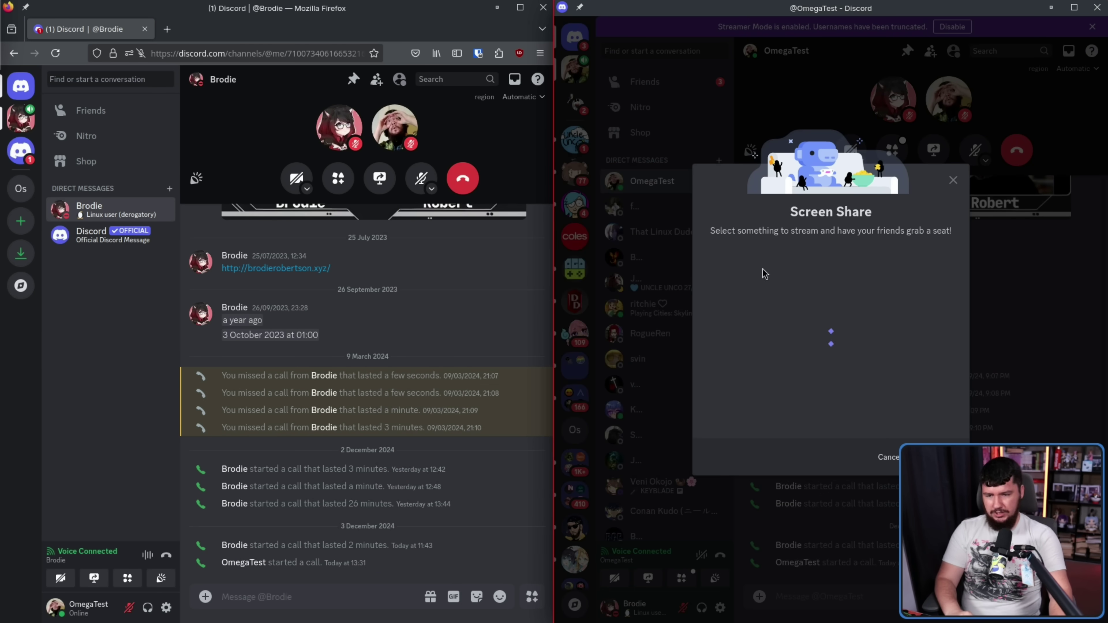
click(764, 302)
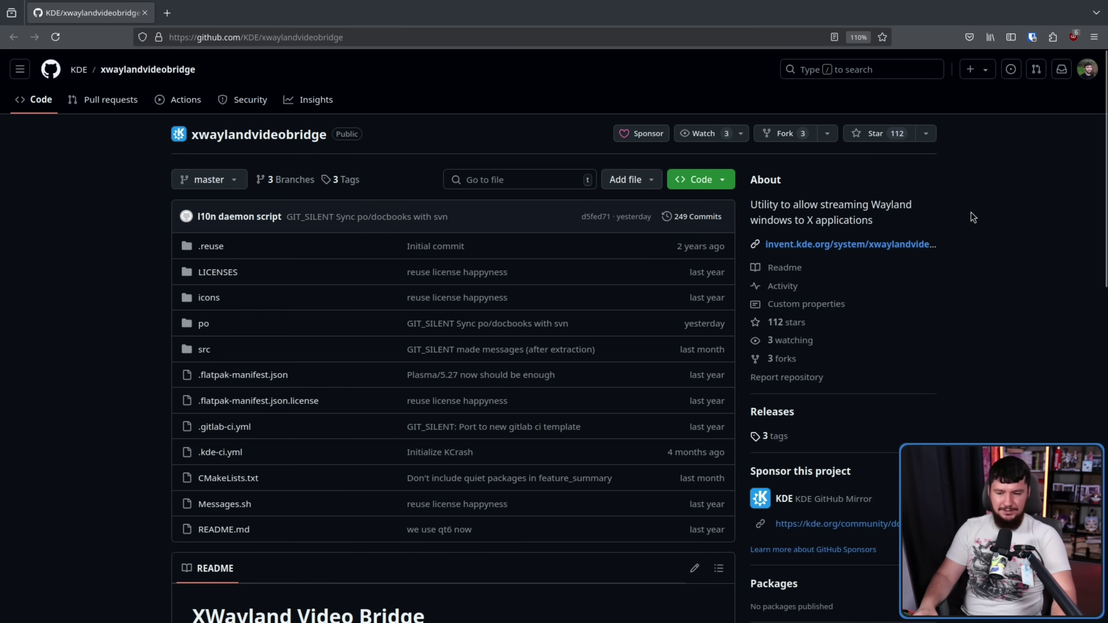
Read through the KDE xwaylandvideobridge repository page and its README
scroll(972, 212, down, 7)
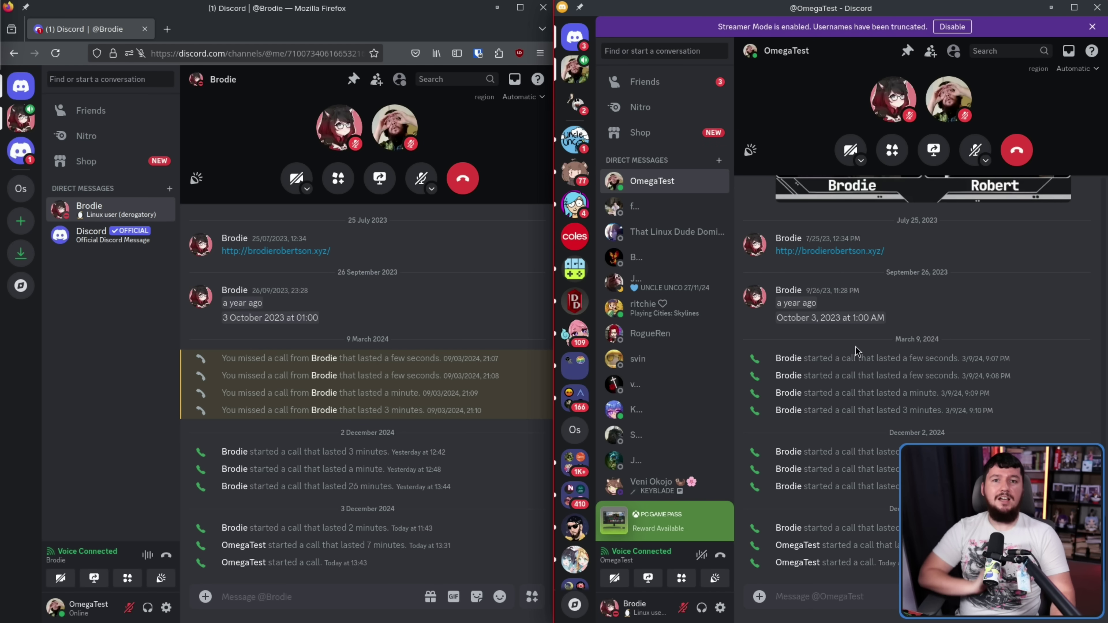
Inspect the stream settings for Share entire screen and Share a window, returning to the source choice each time
mouse_move(377, 302)
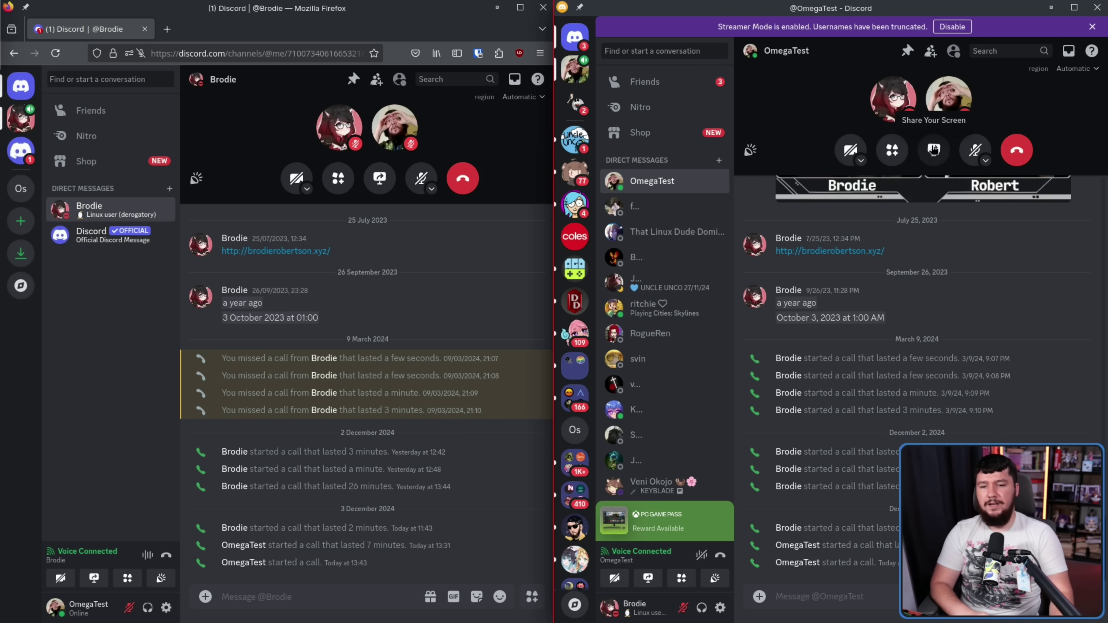
click(934, 150)
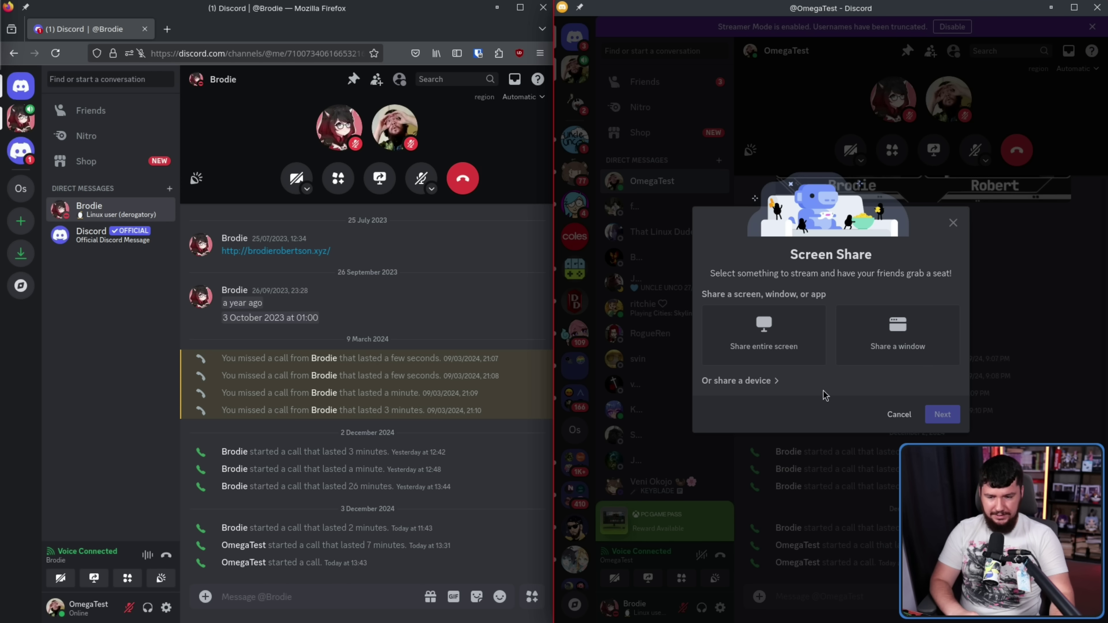
click(764, 336)
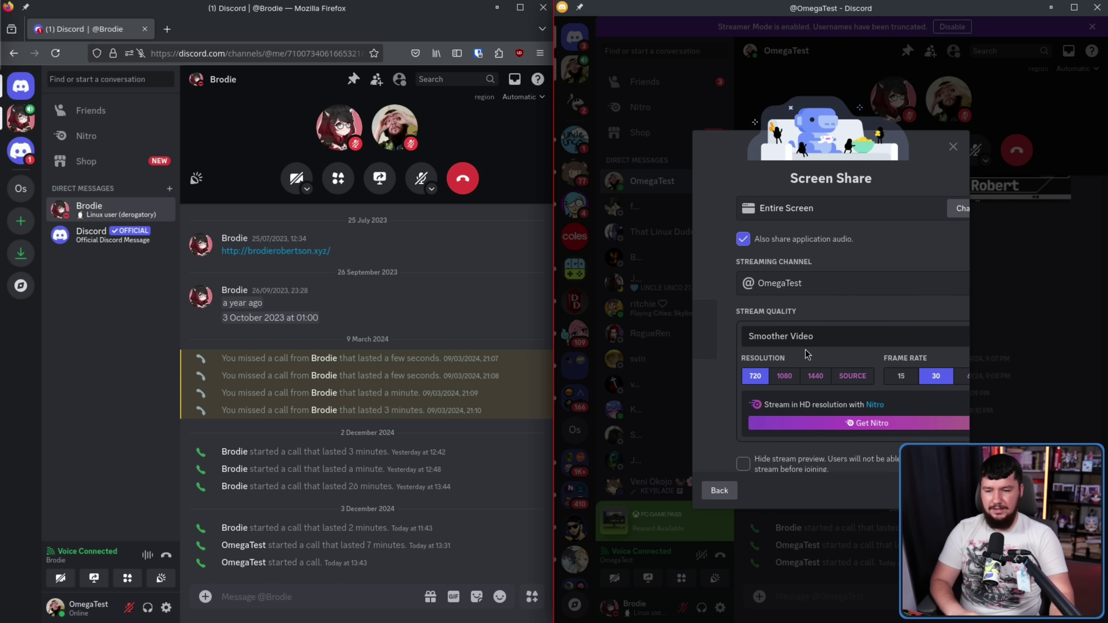
click(719, 504)
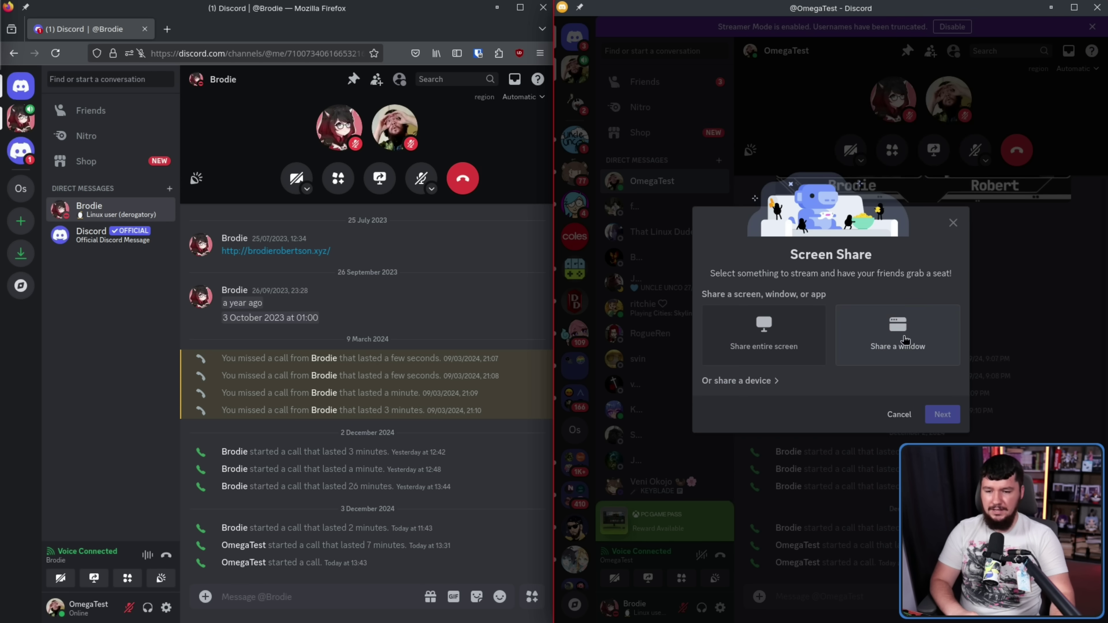
click(897, 333)
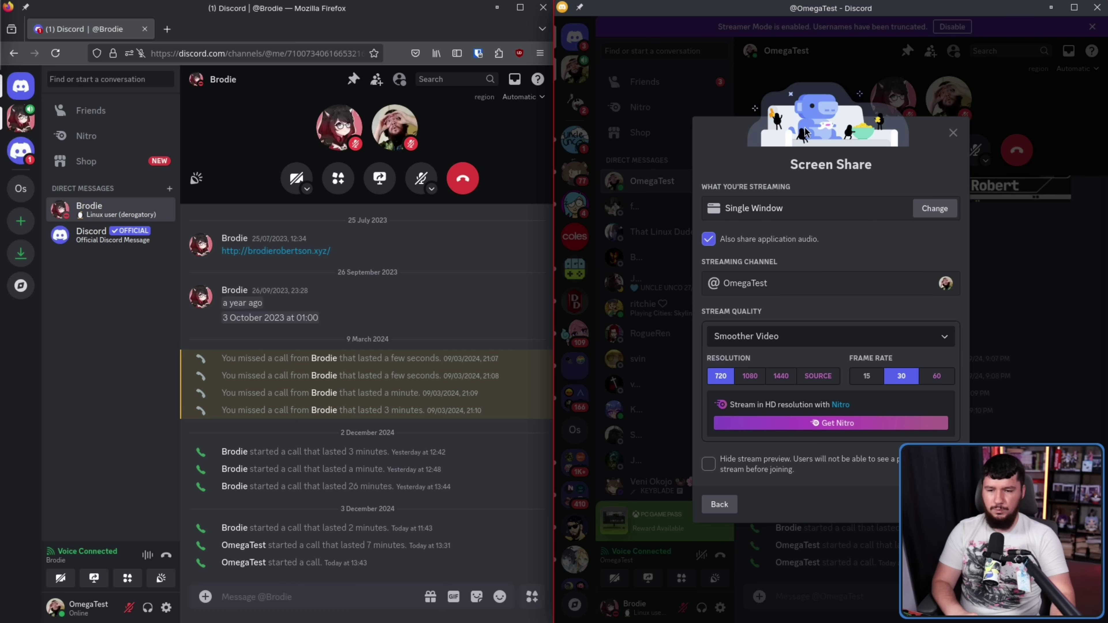
click(719, 504)
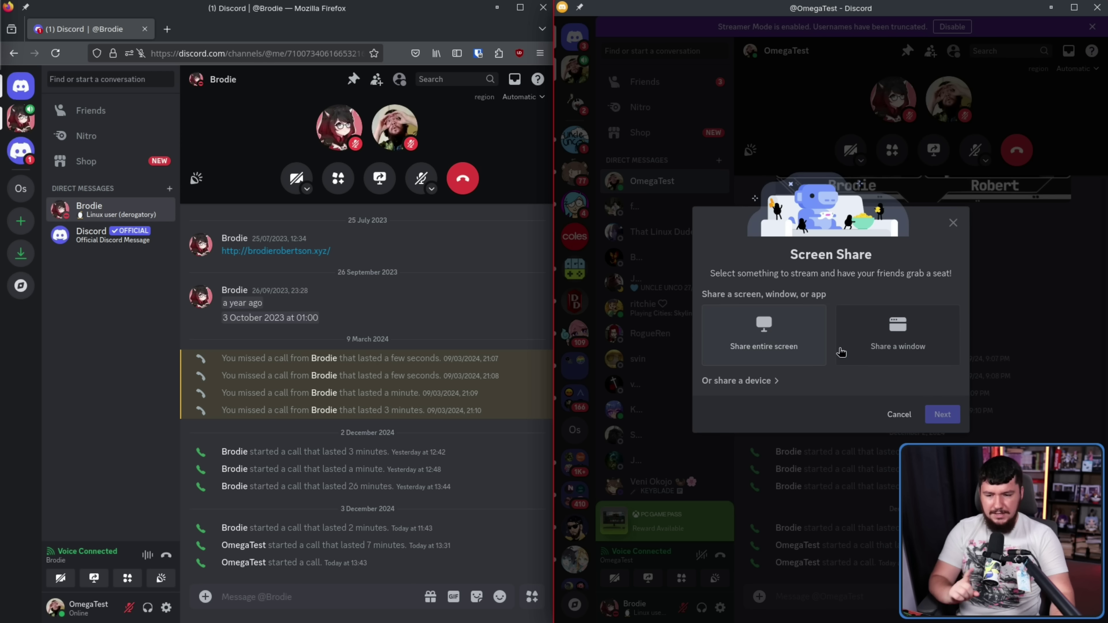
Try to share an entire screen from the desktop call by selecting a screen in the system prompt
click(775, 336)
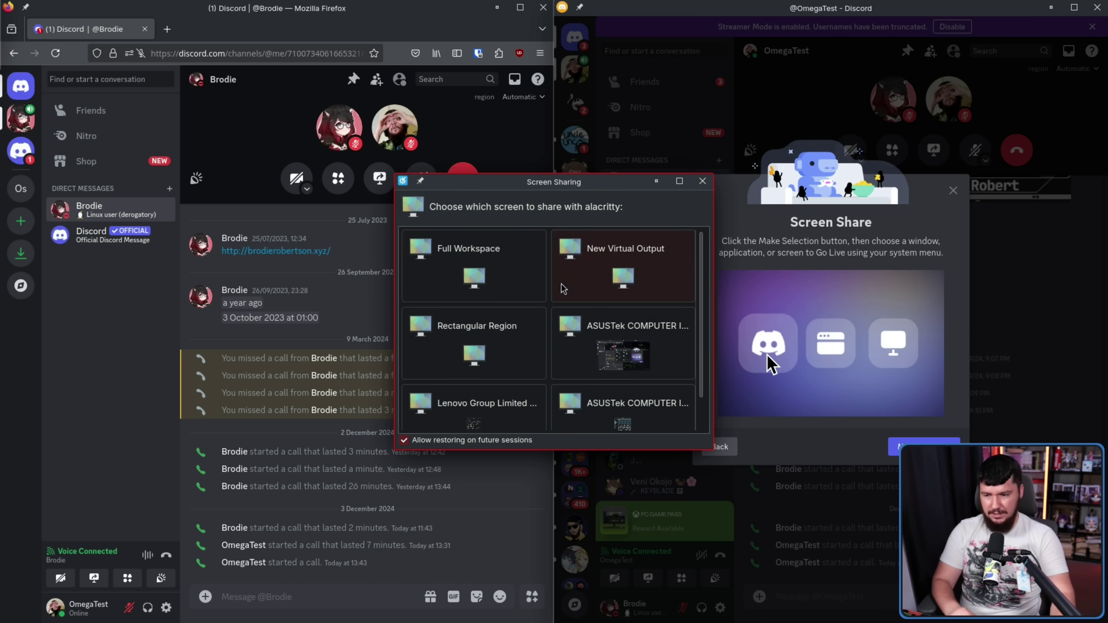
double_click(543, 286)
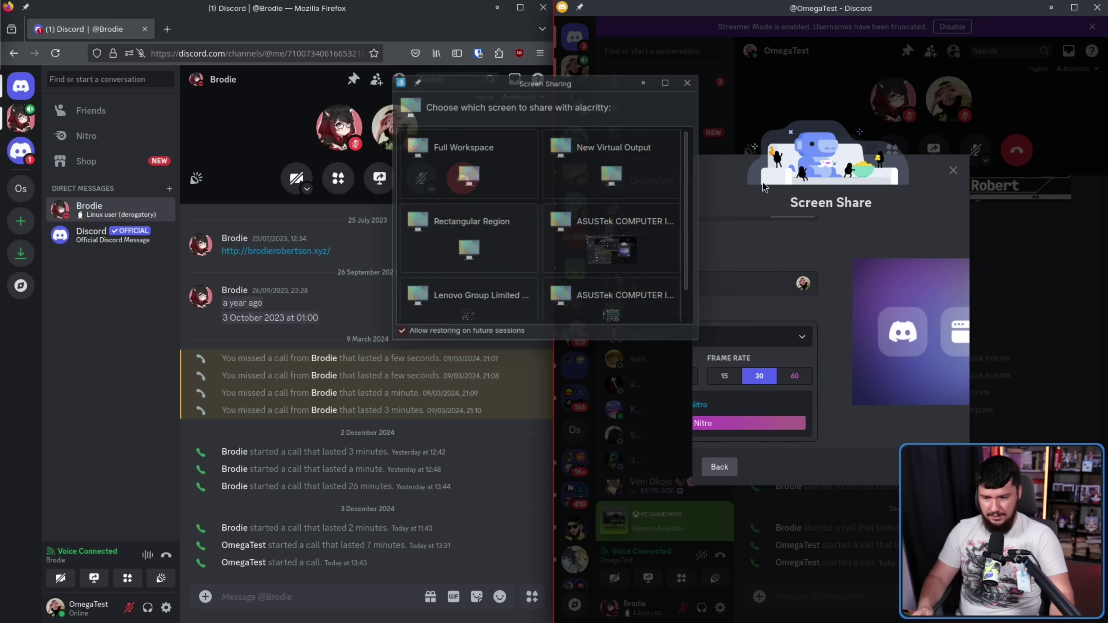
click(936, 277)
click(856, 322)
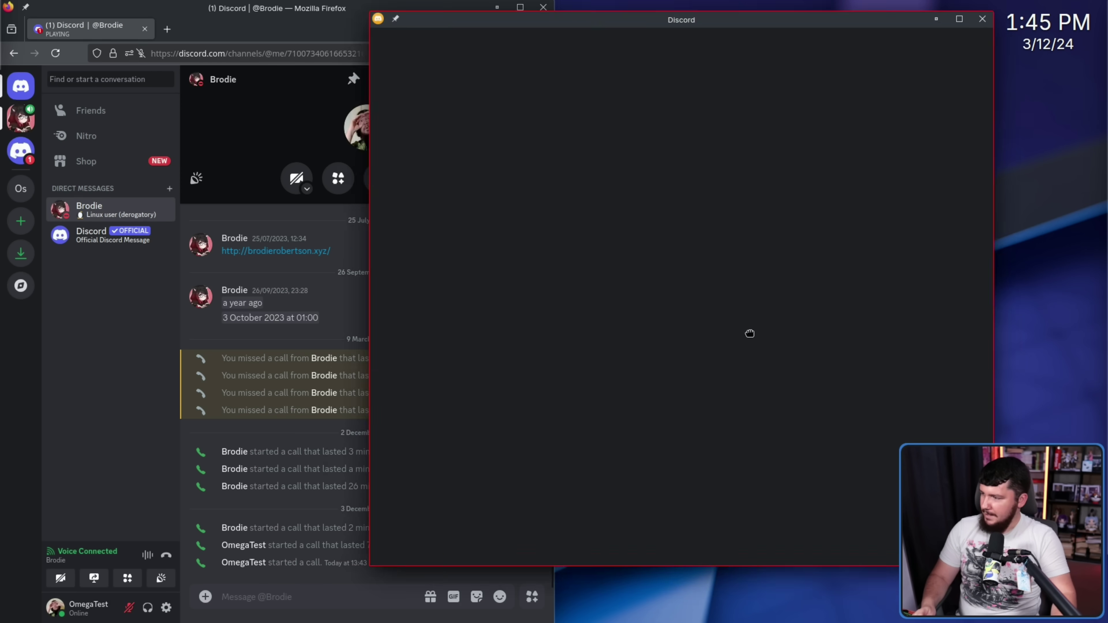
Move the reopened Discord window into place and select the Firefox Discord window as the Single Window share source
drag(747, 332, 865, 351)
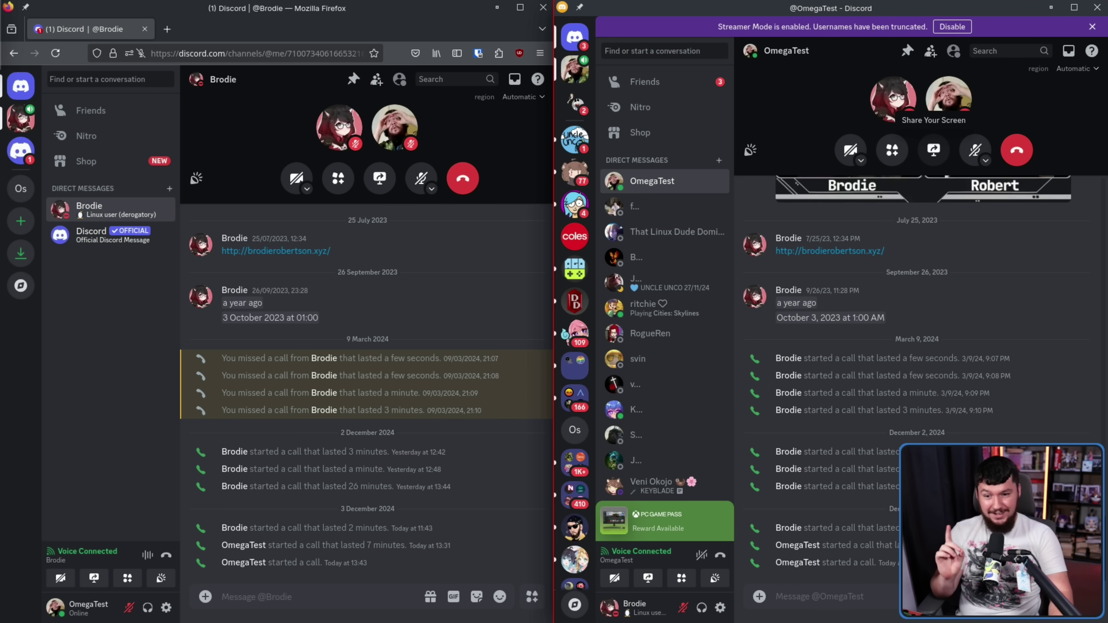
click(933, 150)
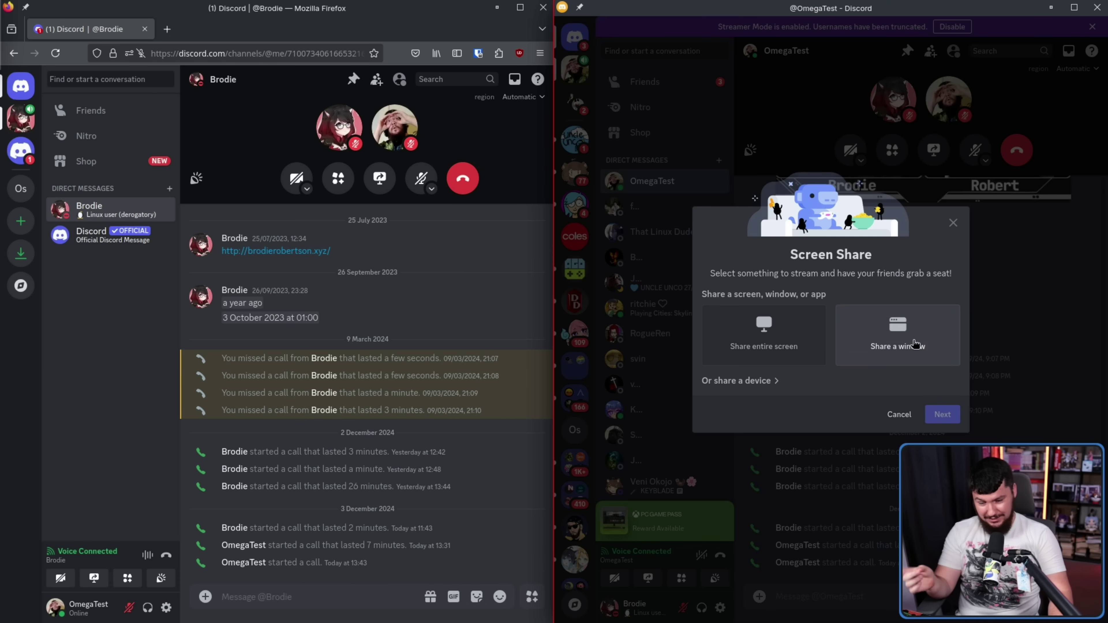
click(915, 342)
click(935, 209)
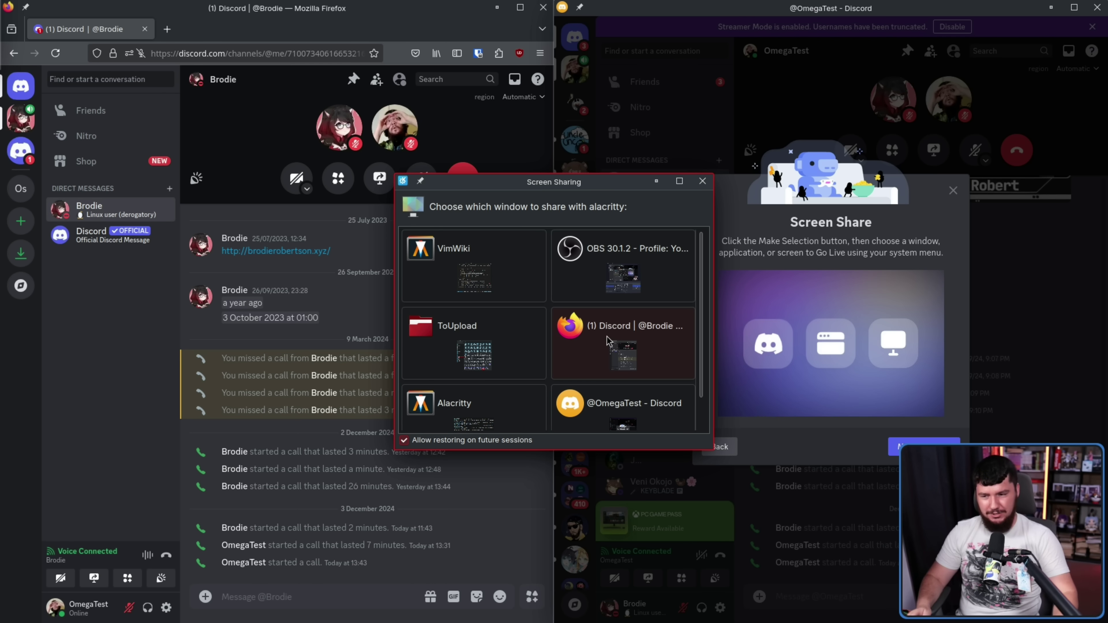
drag(607, 337, 509, 227)
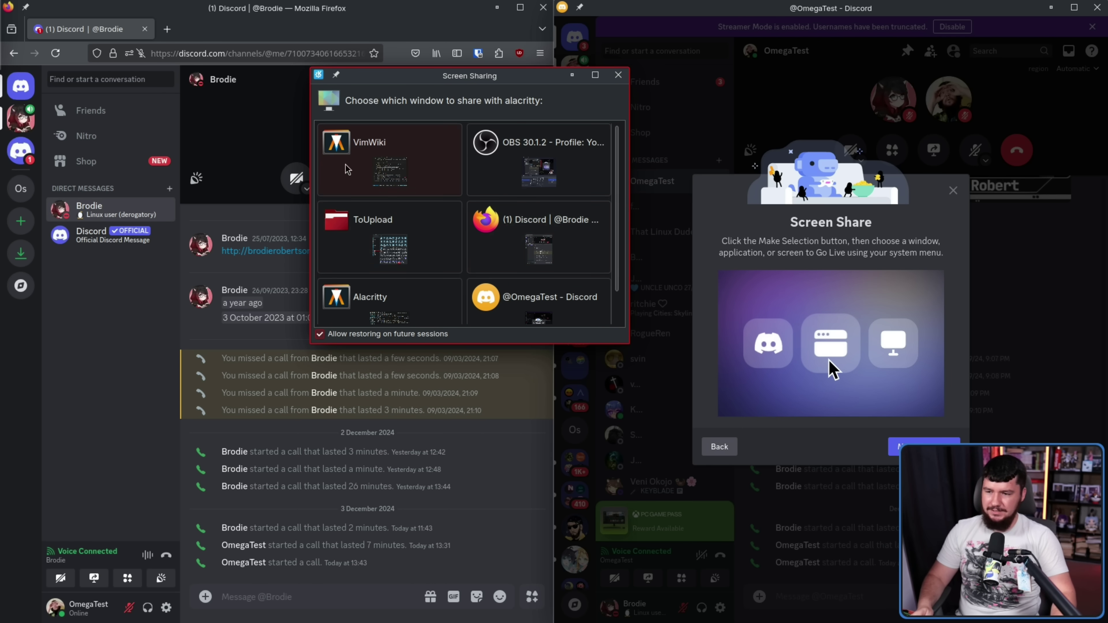
scroll(551, 231, down, 2)
scroll(568, 197, up, 2)
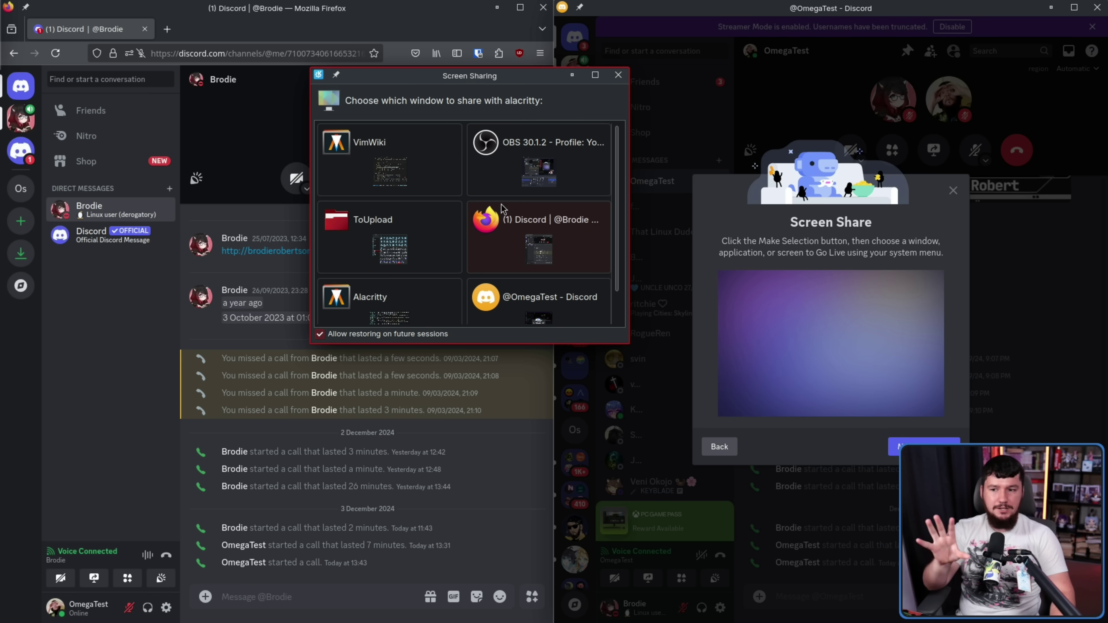
double_click(510, 209)
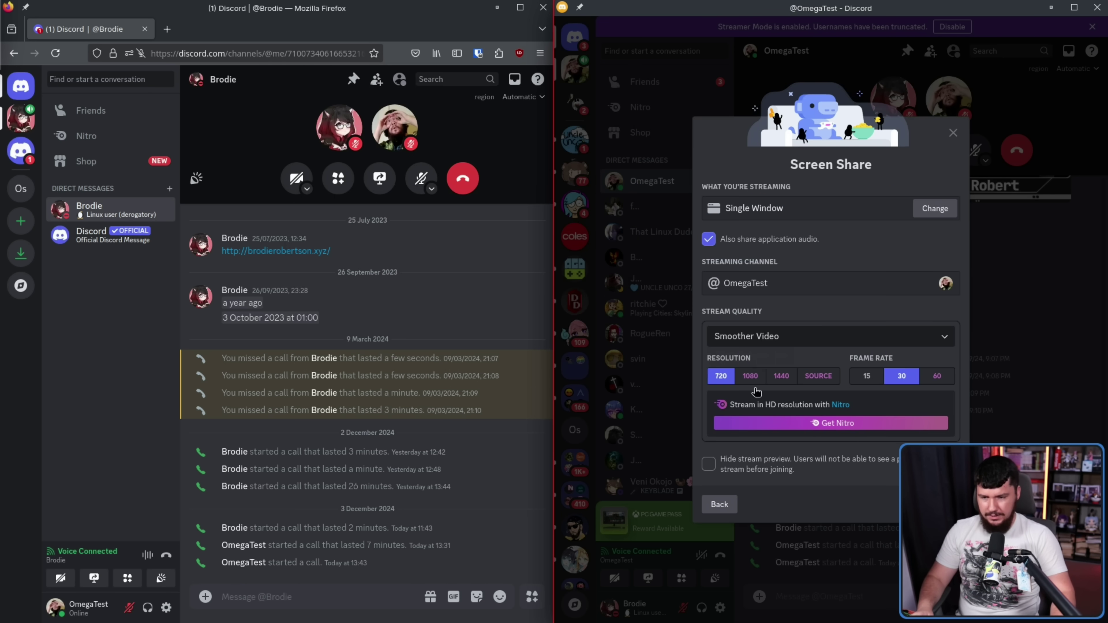
Switch the stream source to Entire Screen, go live with application audio at 720p and 30 FPS, and share the ASUSTek monitor
click(737, 507)
double_click(824, 326)
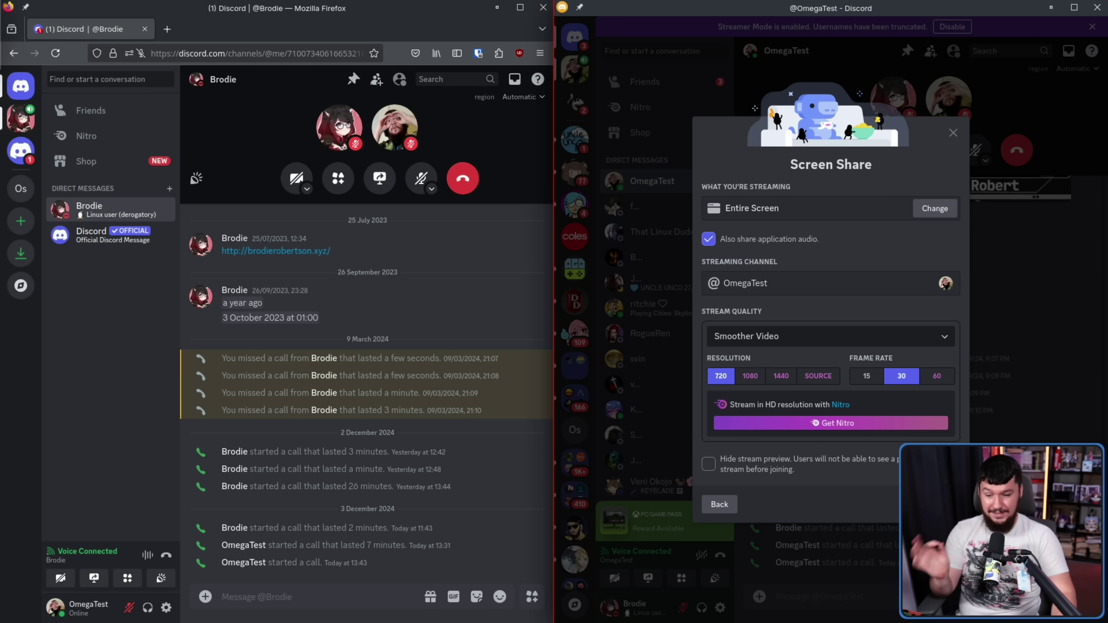
click(925, 504)
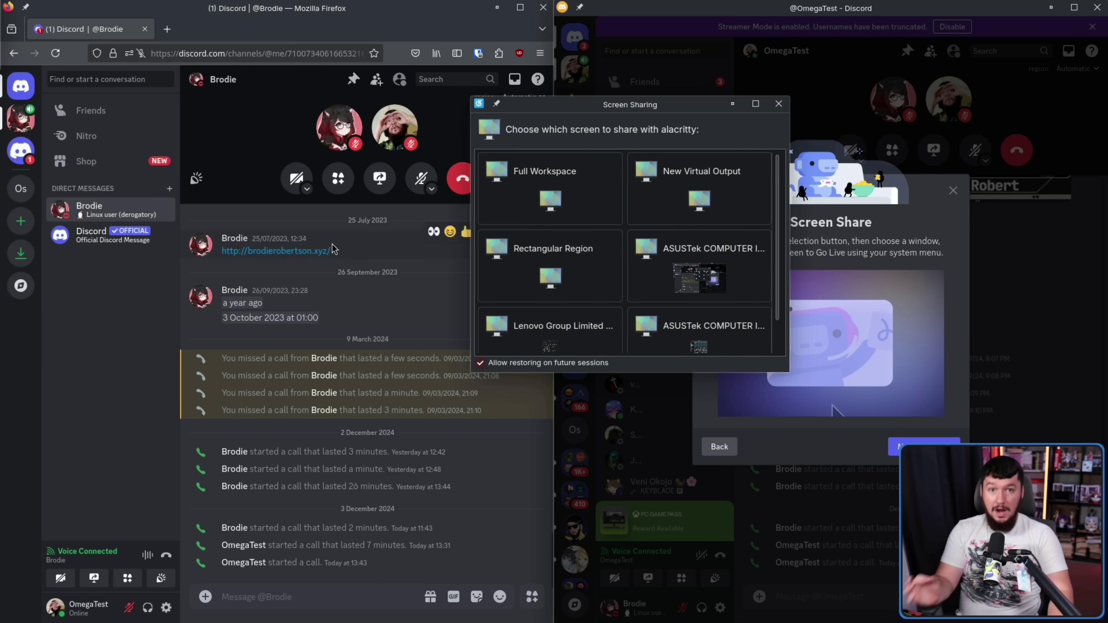
double_click(707, 263)
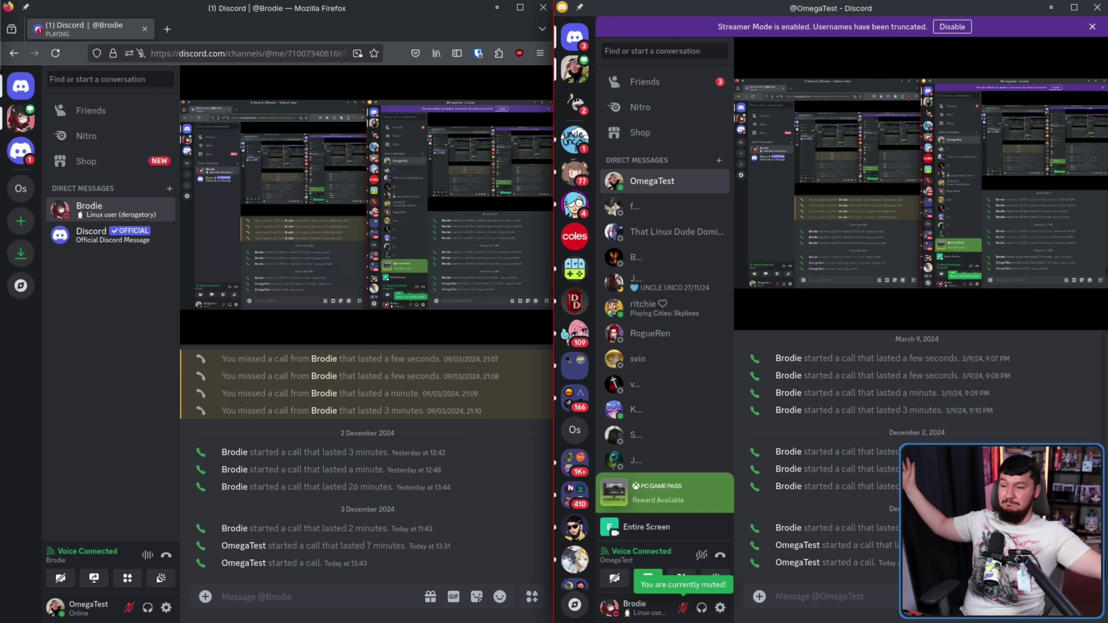
Move the mpv recording window off the Firefox call and place it over the Discord desktop client
drag(769, 275, 1107, 430)
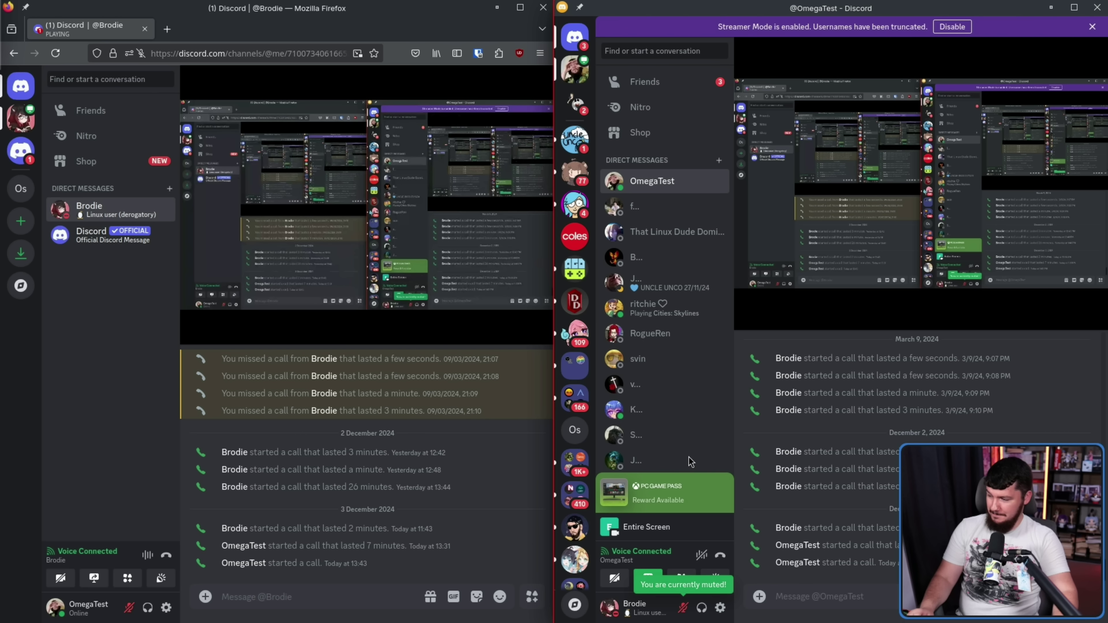
drag(742, 8, 706, 200)
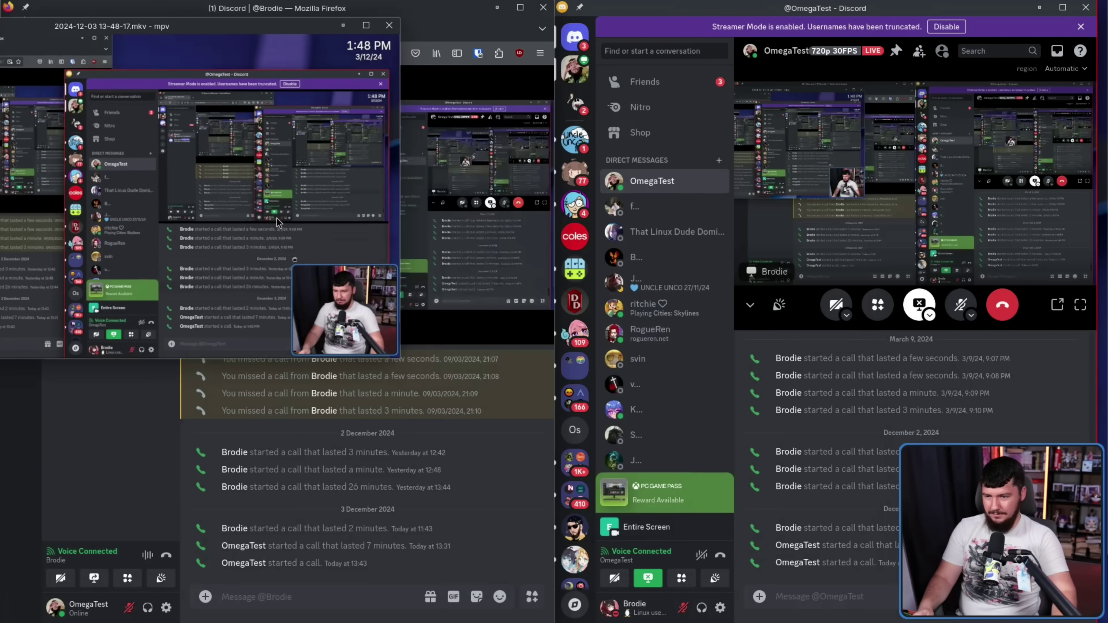
drag(175, 26, 894, 115)
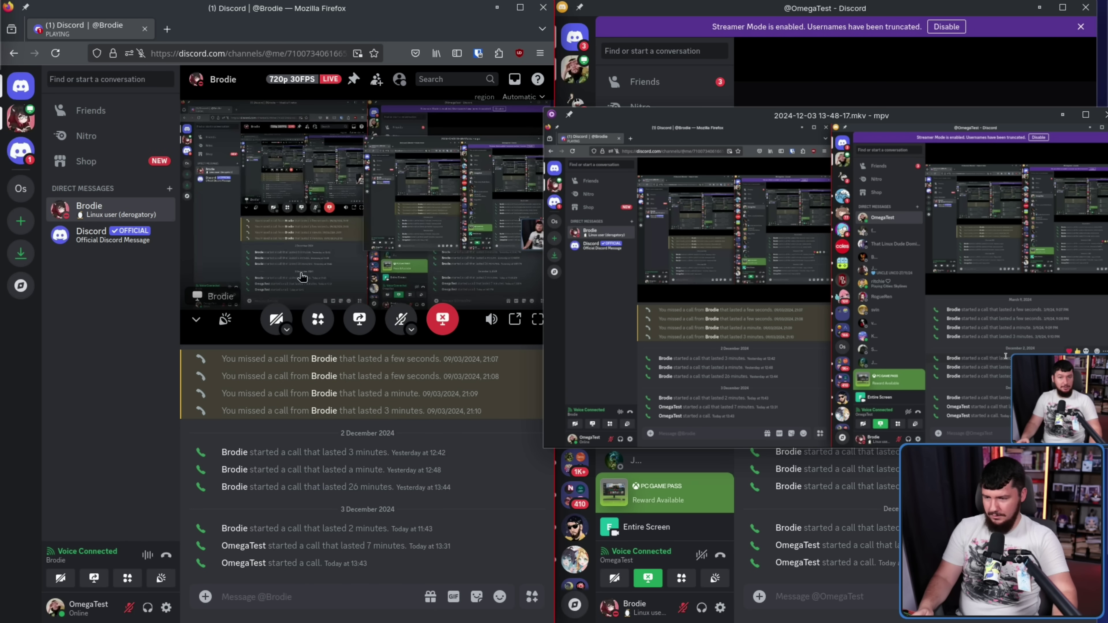
Adjust the stream volume of the watched screen share in the Firefox call
right_click(365, 253)
key(Escape)
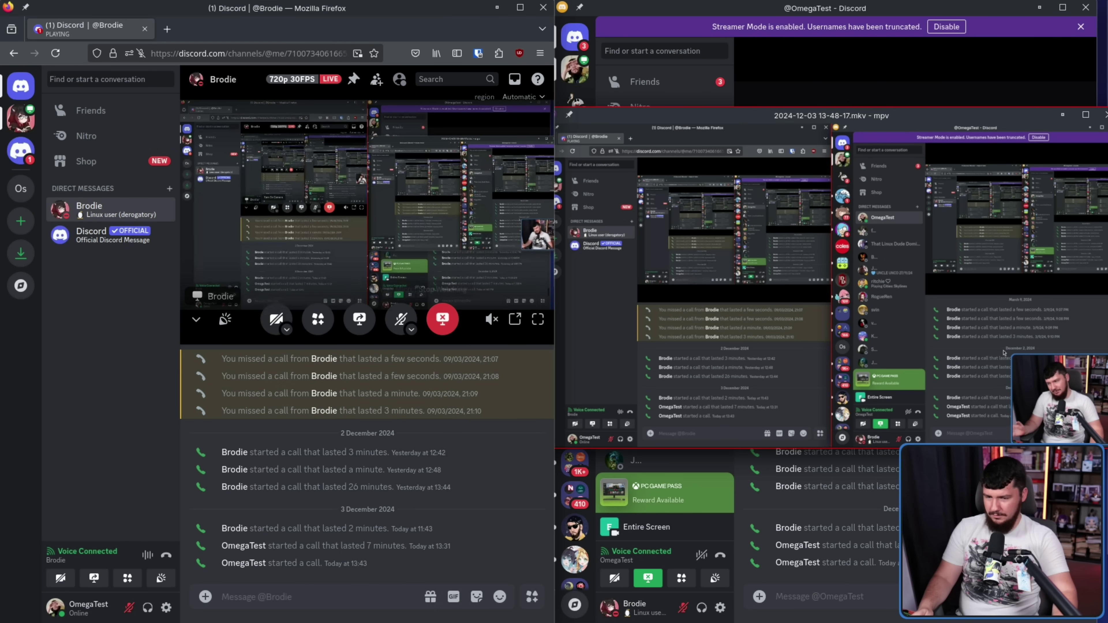
right_click(360, 286)
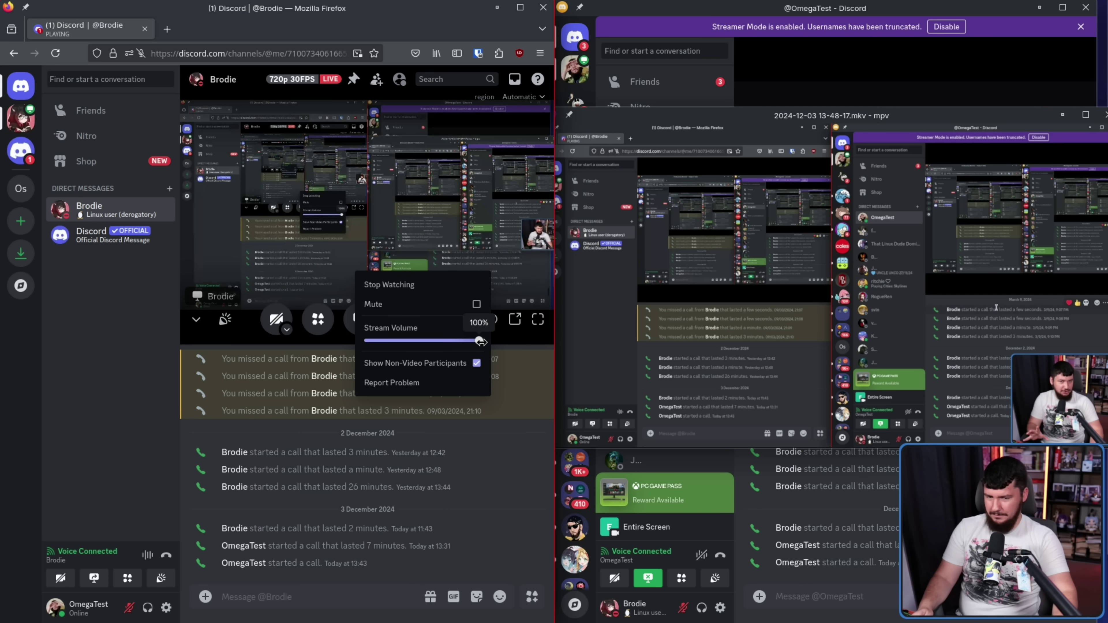
drag(454, 340, 250, 340)
key(Escape)
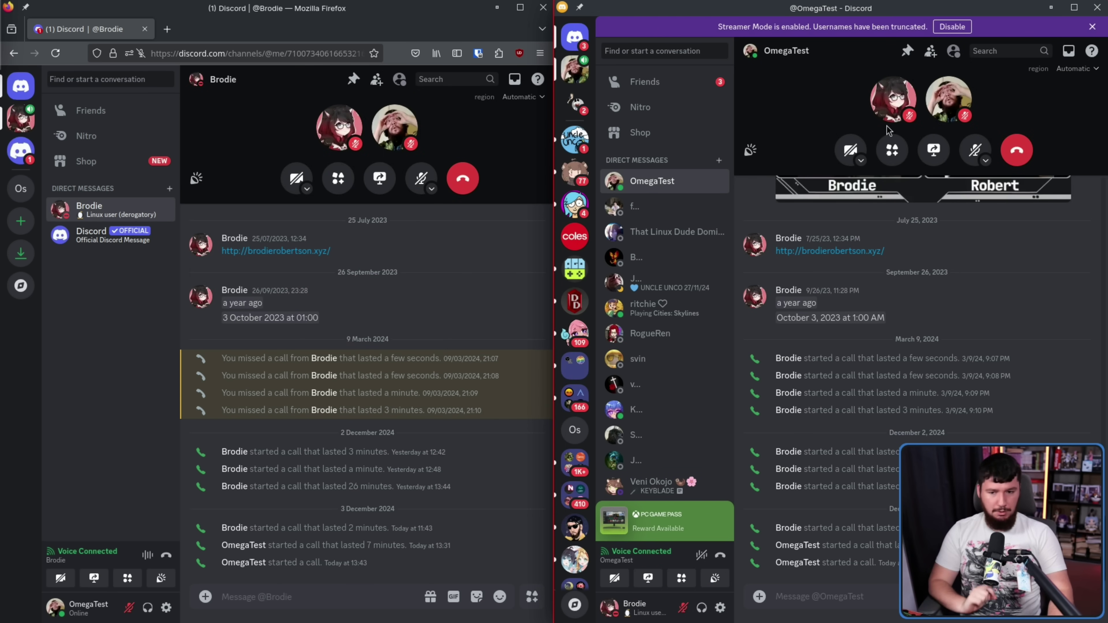
Start a stream from the desktop call using the HD Pro Webcam C920 as the shared device
click(933, 150)
click(769, 386)
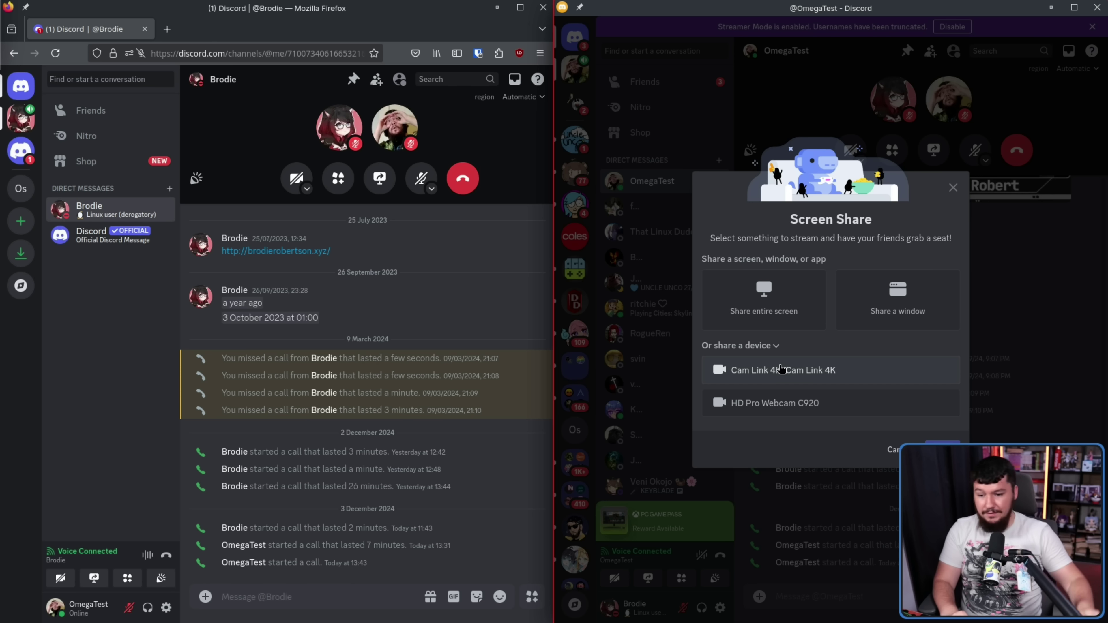
click(825, 400)
click(938, 509)
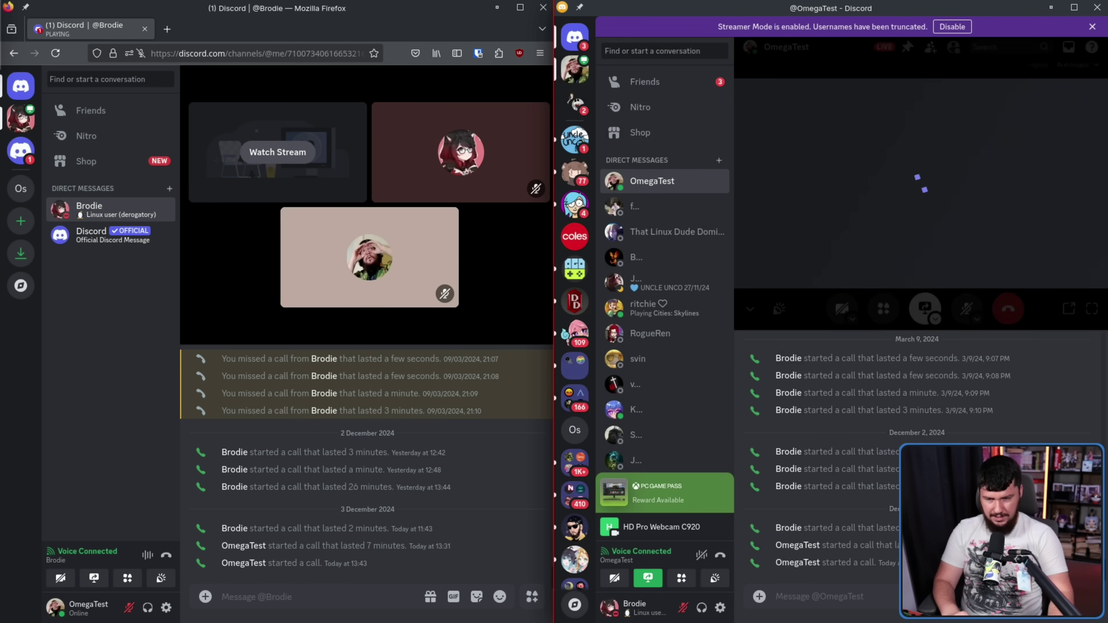
Try to watch the webcam stream in the Firefox call, dismiss the microphone notice, and stop streaming from the desktop client
click(279, 153)
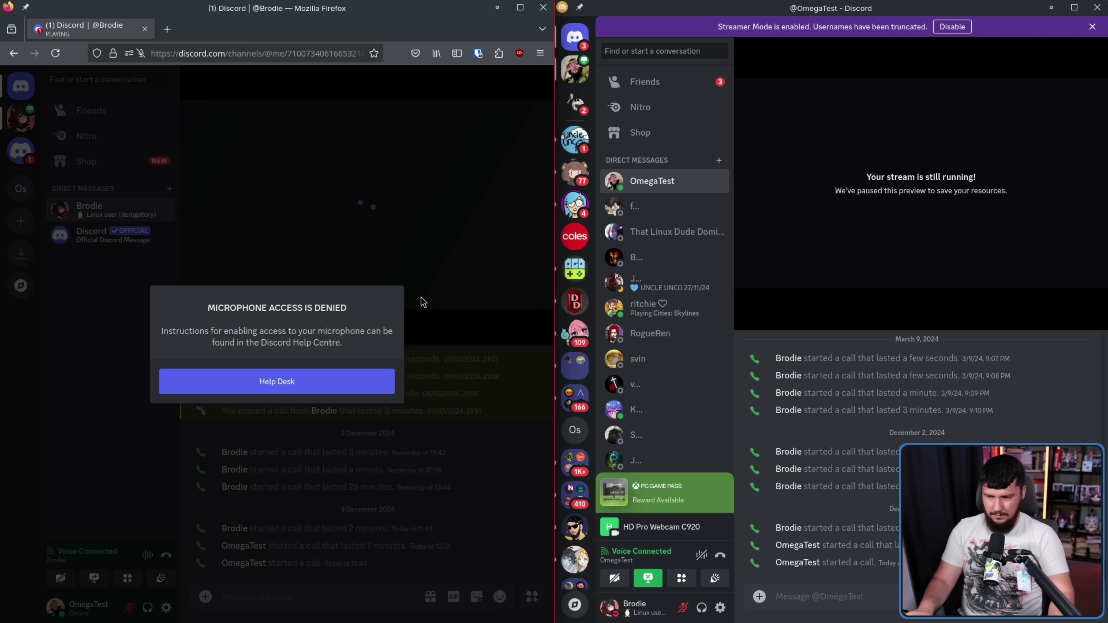
click(421, 298)
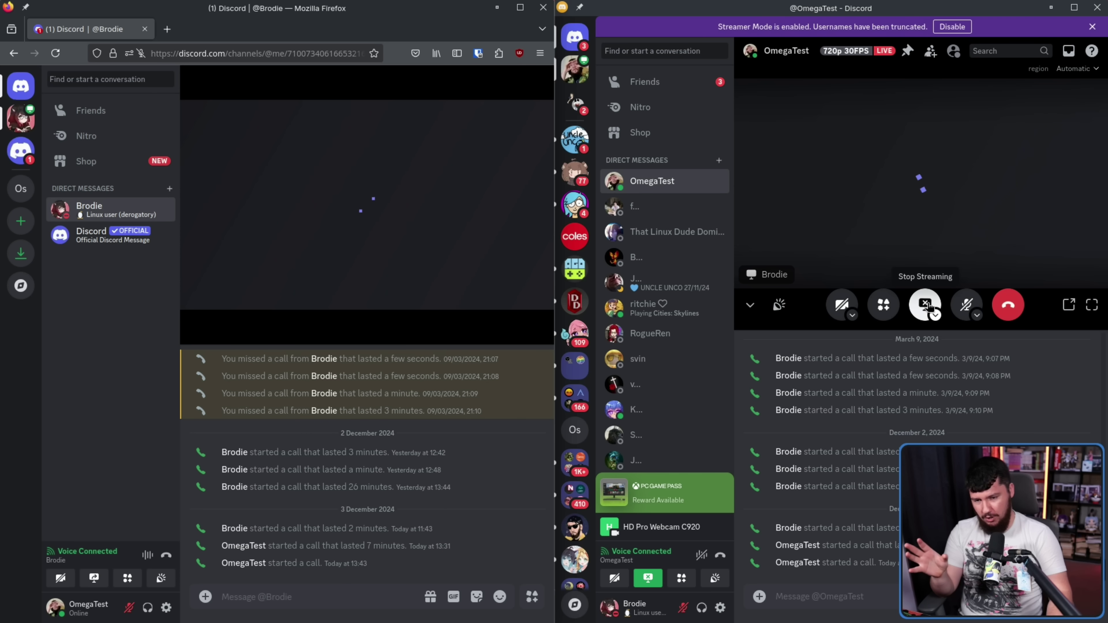
click(916, 305)
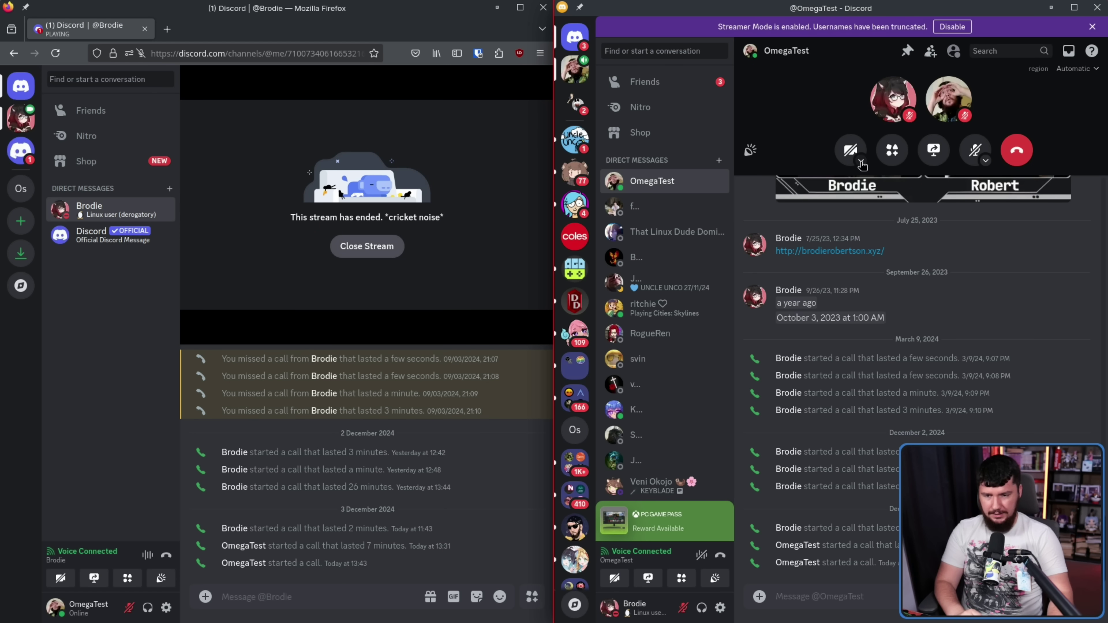
Turn the call camera on with the HD Pro Webcam C920 and off again, and close the ended stream in Firefox
click(861, 162)
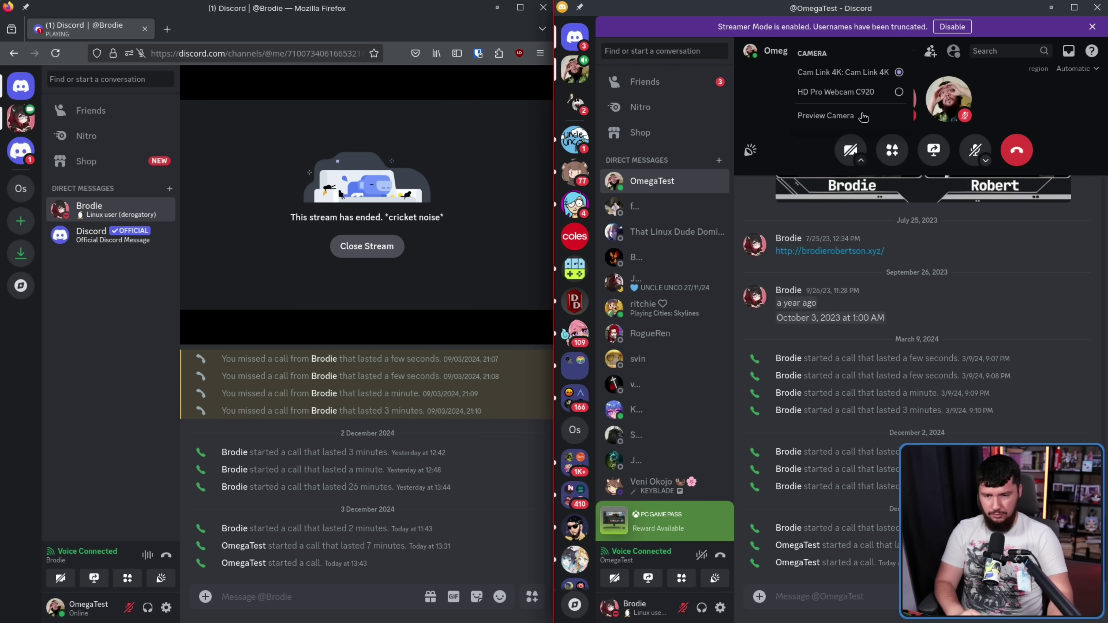
click(854, 153)
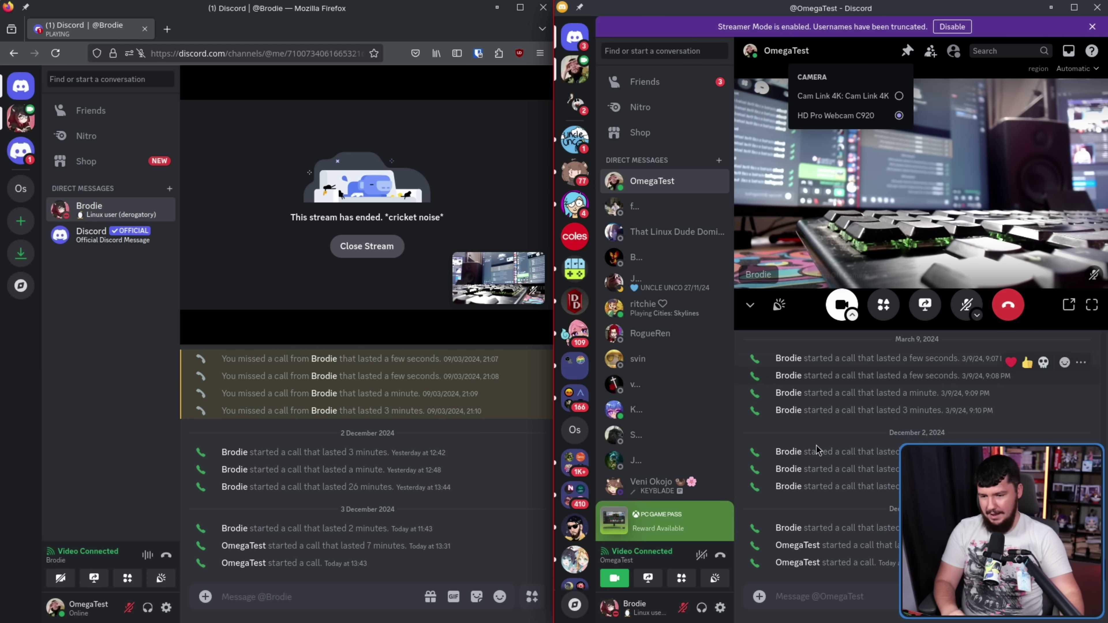
click(842, 304)
mouse_move(462, 235)
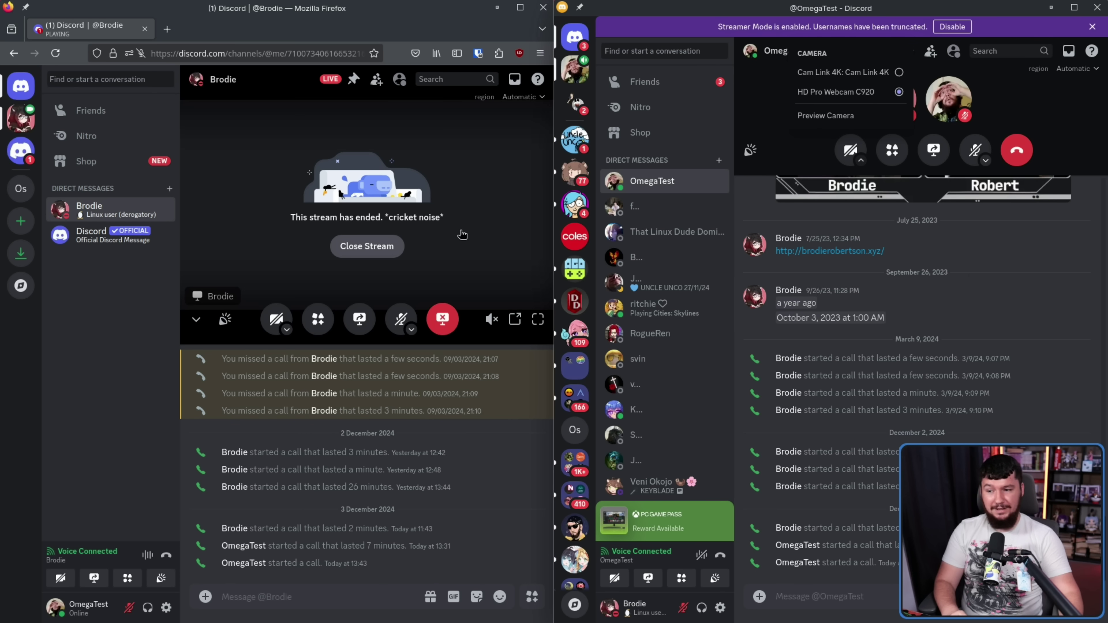
click(387, 247)
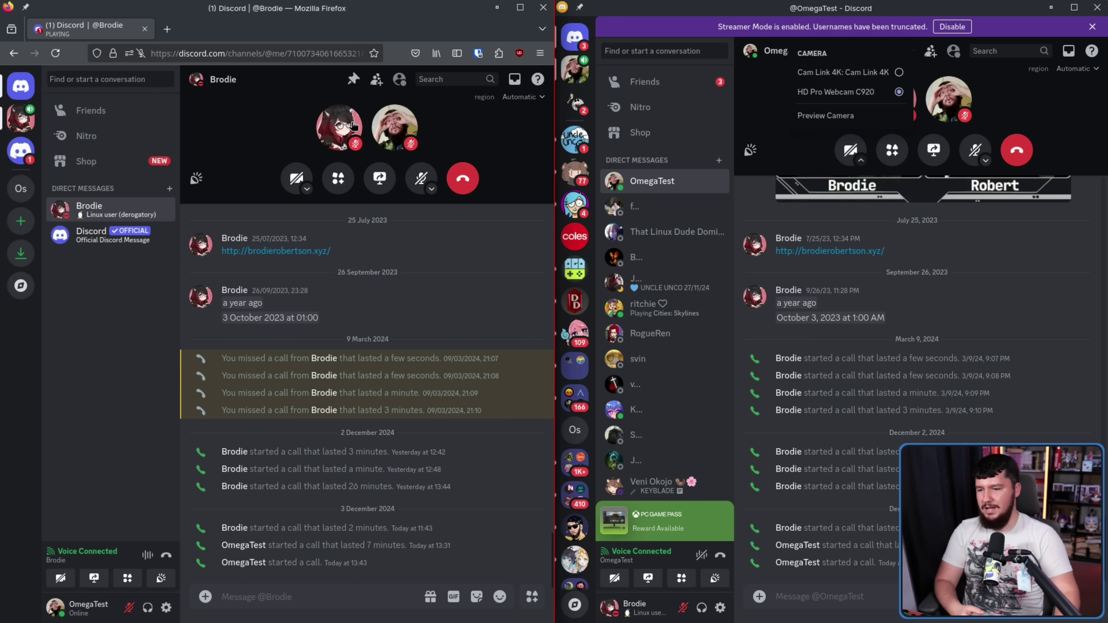
Try to share a screen from the Firefox call, and dismiss the camera options in the desktop client
click(380, 178)
click(362, 144)
double_click(568, 249)
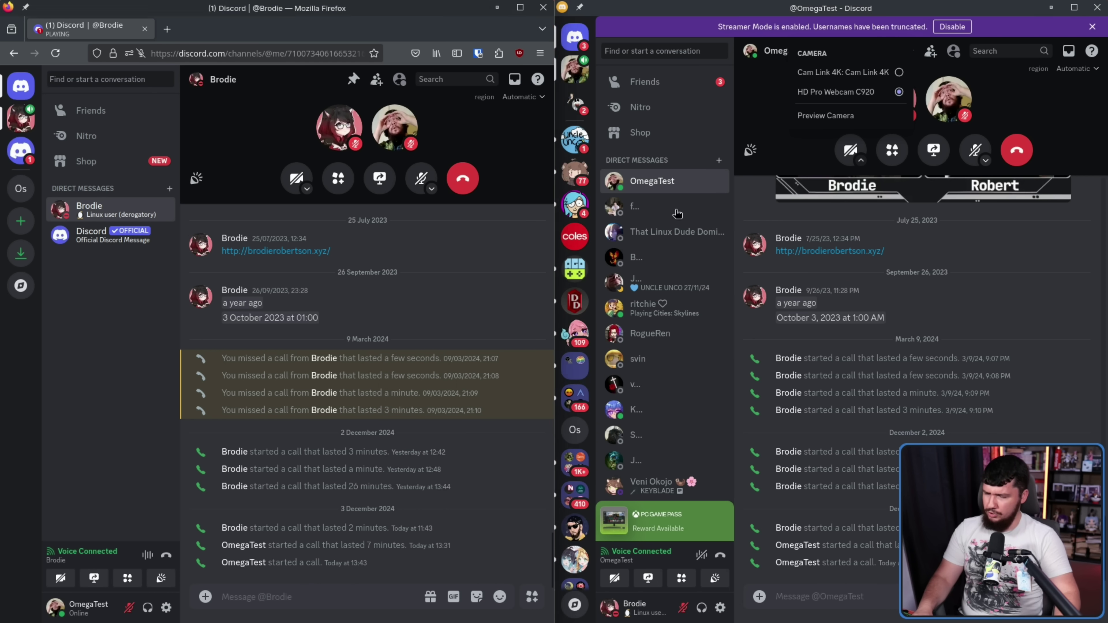
click(871, 217)
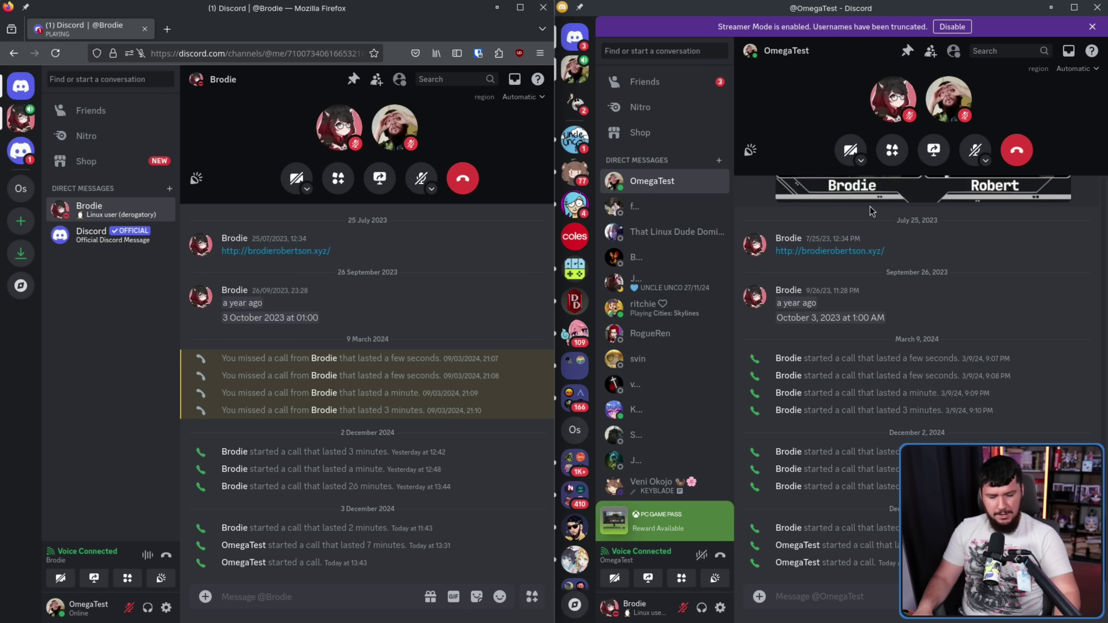